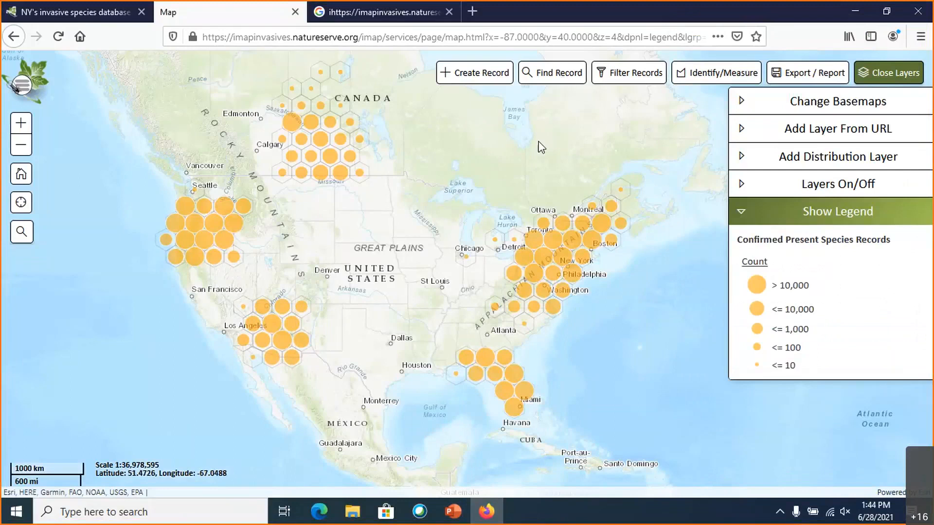
{"action": "left_click_drag", "start_coordinate": [453, 166], "coordinate": [492, 189]}
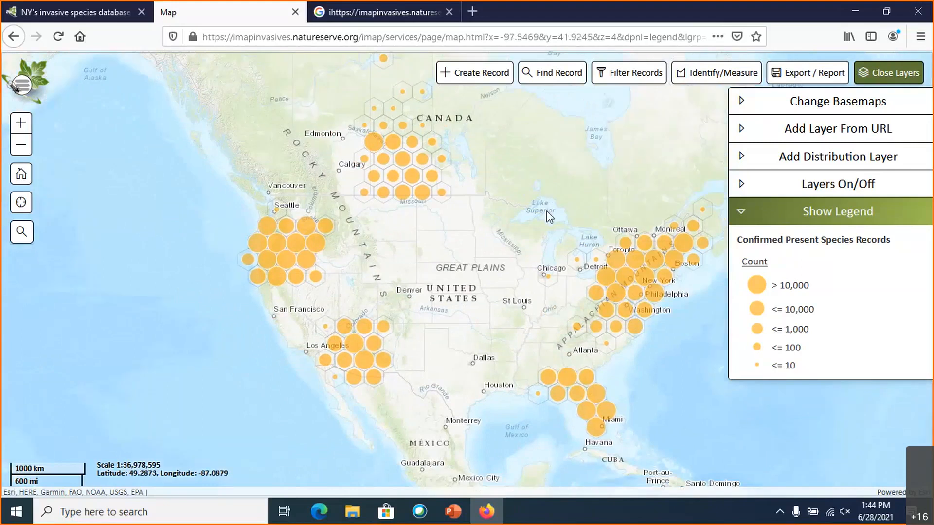
{"action": "left_click_drag", "start_coordinate": [533, 214], "coordinate": [468, 216]}
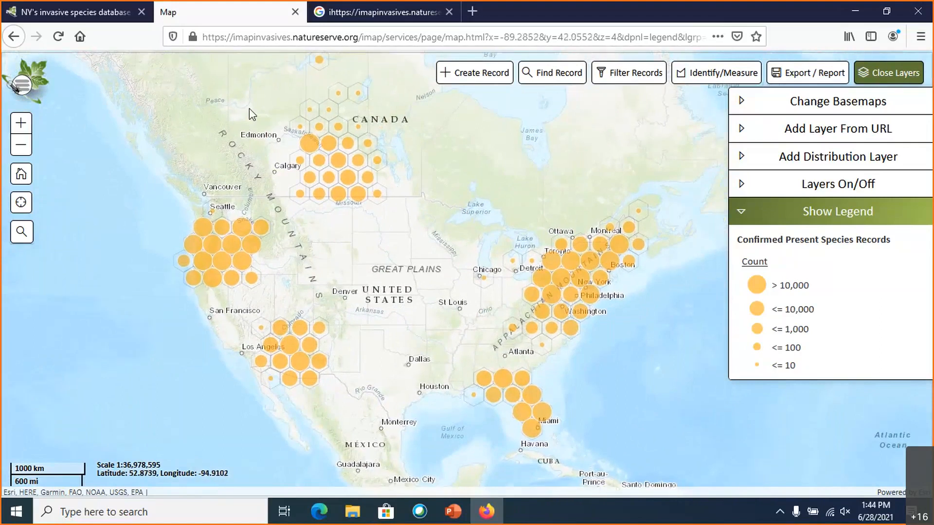
{"action": "left_click", "coordinate": [22, 87]}
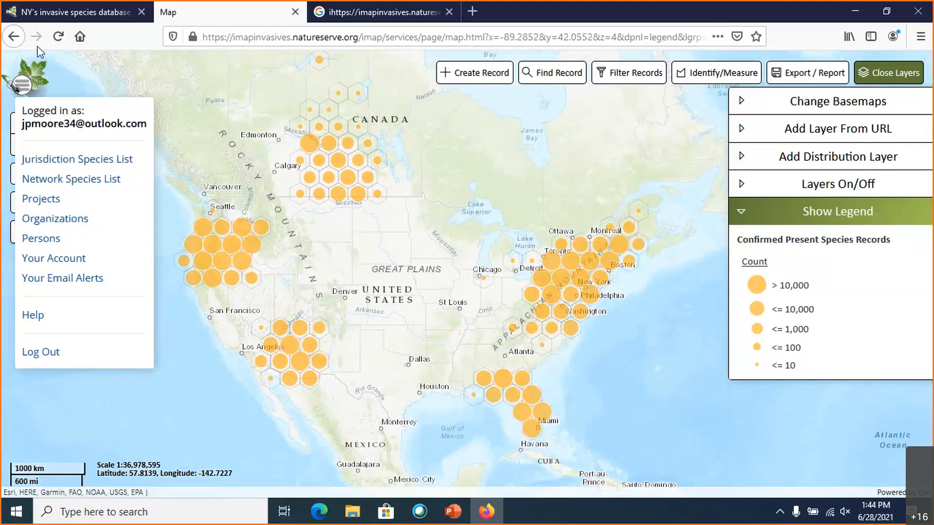
{"action": "left_click_drag", "start_coordinate": [402, 253], "coordinate": [403, 239]}
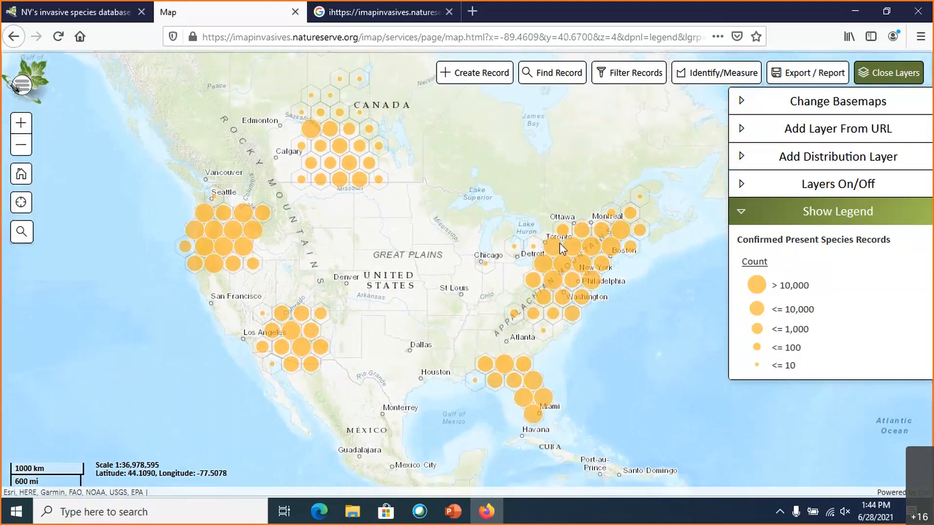
{"action": "left_click_drag", "start_coordinate": [637, 310], "coordinate": [631, 322]}
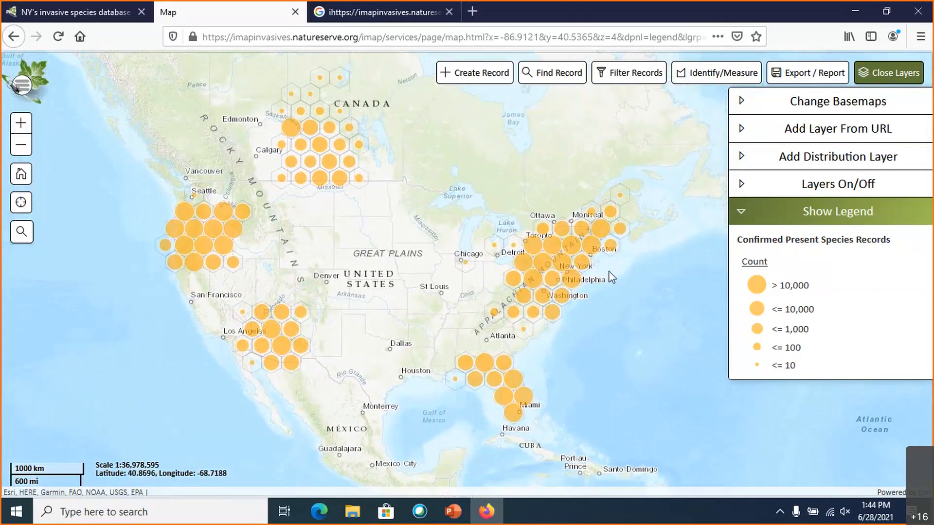
{"action": "left_click_drag", "start_coordinate": [606, 276], "coordinate": [603, 302]}
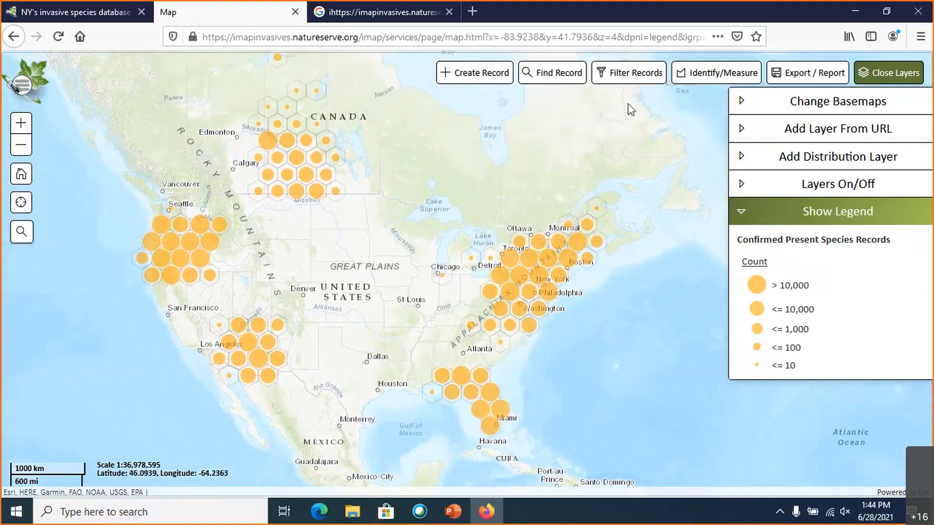
- Open the record filter and choose Water Chestnut (Trapa natans) as the species name
{"action": "left_click", "coordinate": [629, 73]}
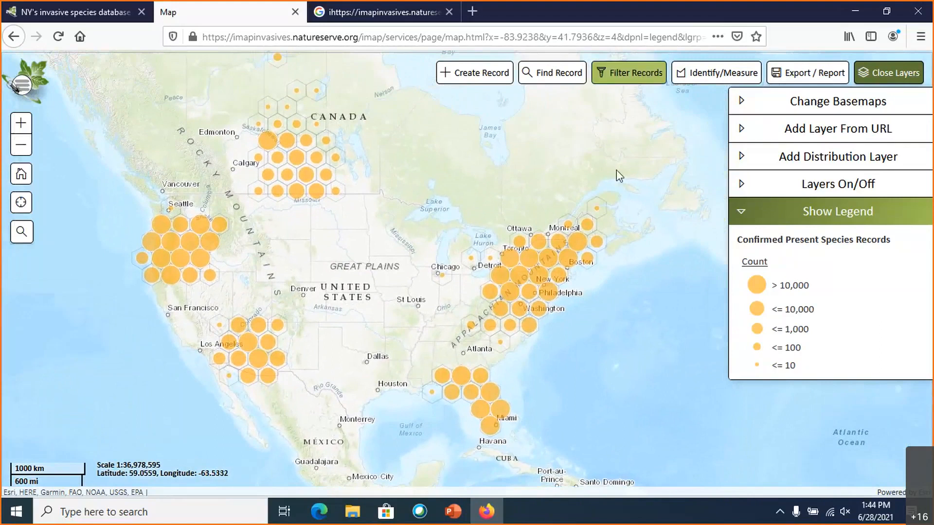
{"action": "scroll", "coordinate": [546, 272], "scroll_direction": "down", "scroll_amount": 1}
{"action": "scroll", "coordinate": [554, 264], "scroll_direction": "up", "scroll_amount": 3}
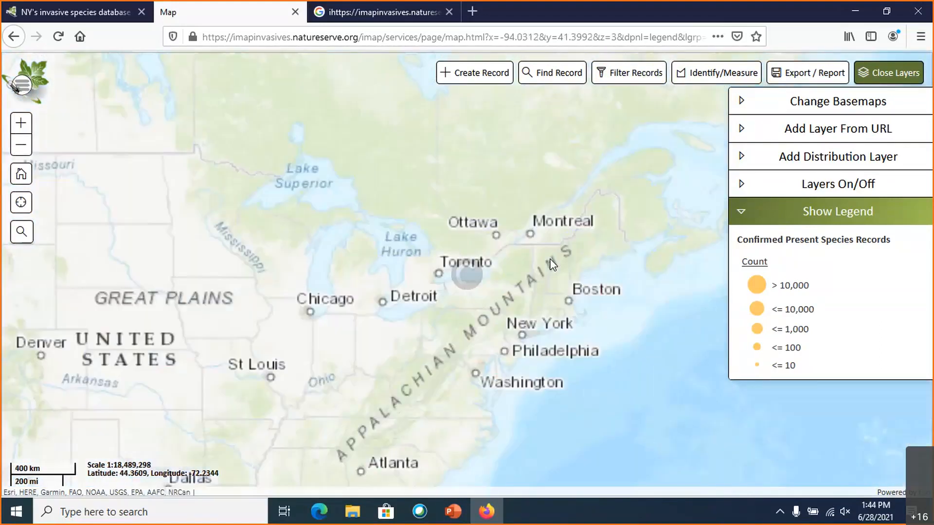
{"action": "left_click_drag", "start_coordinate": [576, 313], "coordinate": [610, 247]}
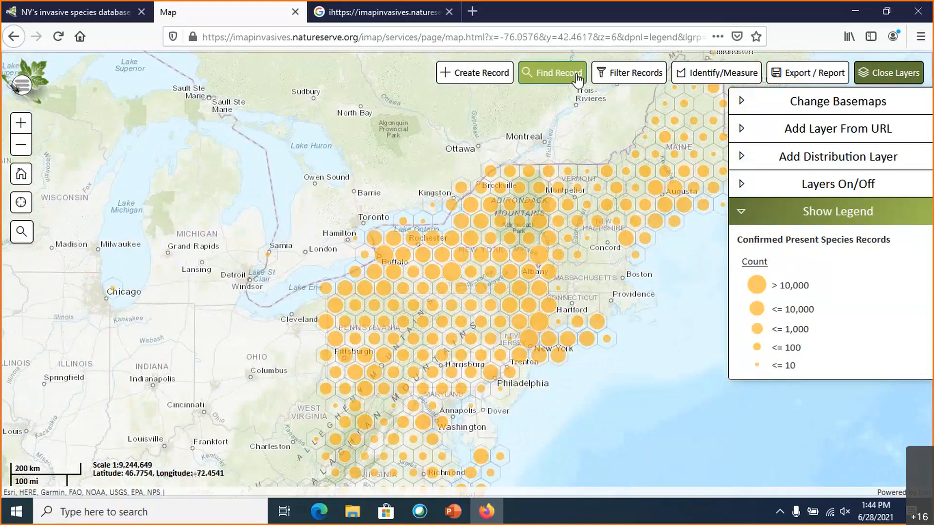
{"action": "left_click", "coordinate": [627, 82]}
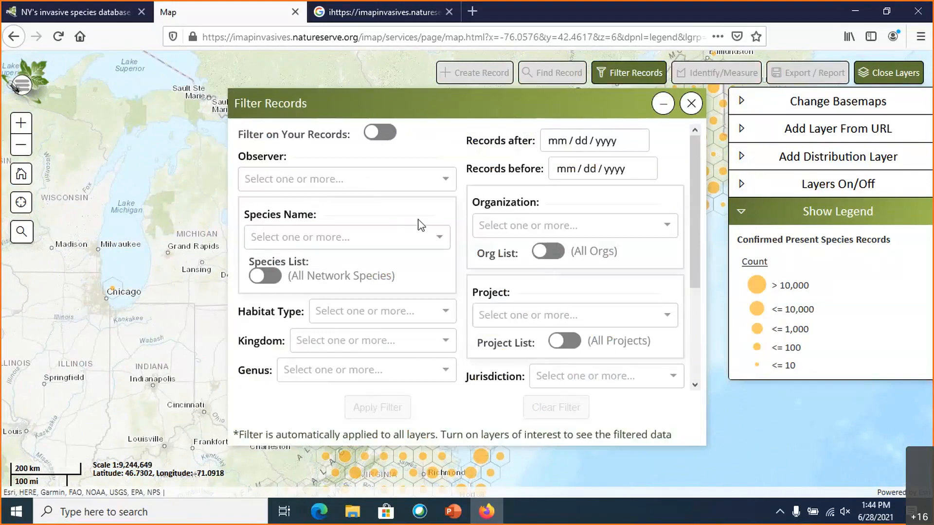
{"action": "left_click", "coordinate": [438, 238]}
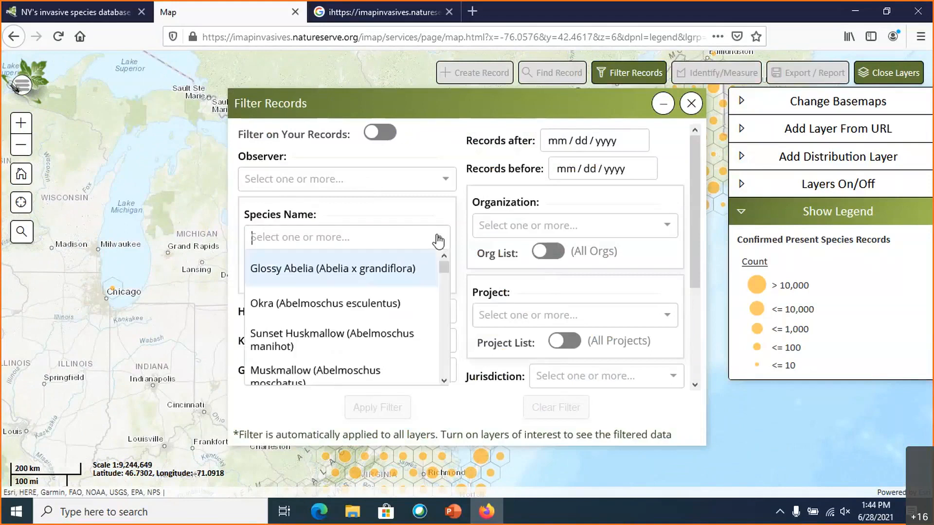
{"action": "type", "text": "wat"}
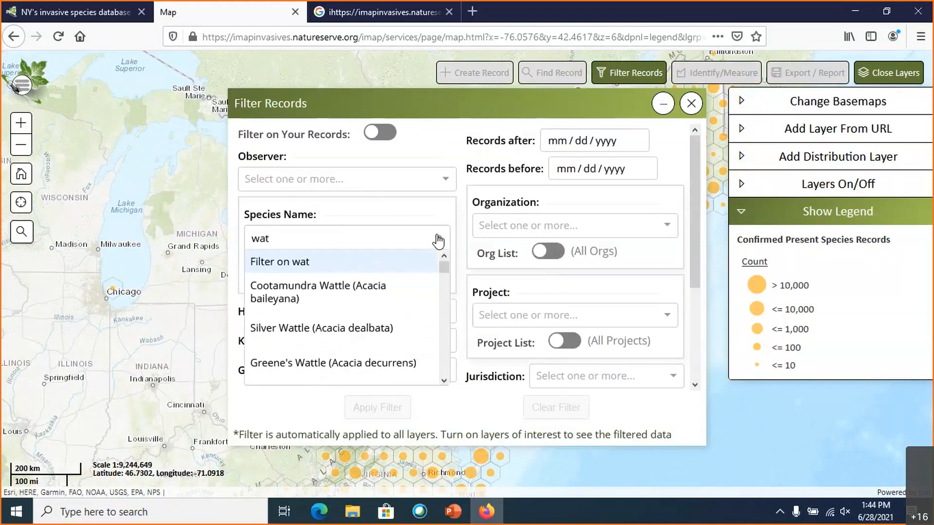
{"action": "type", "text": "er chest"}
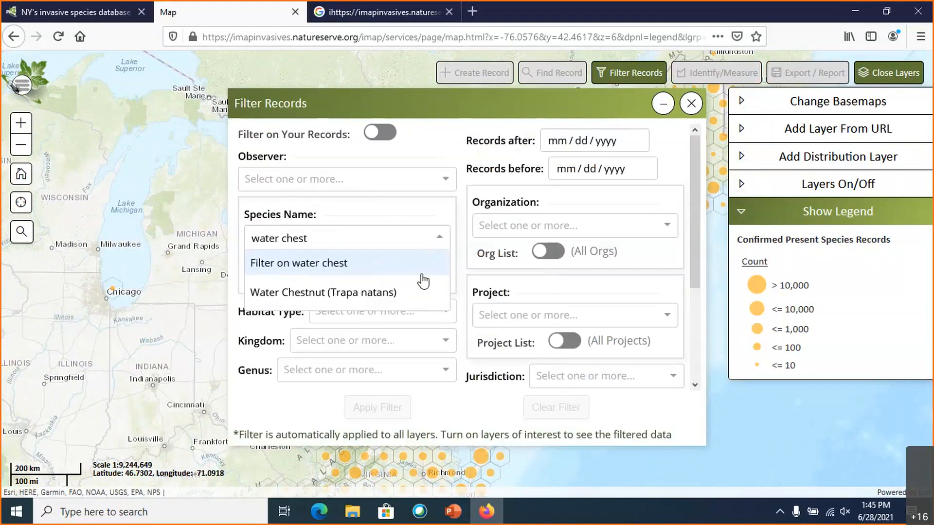
{"action": "left_click", "coordinate": [349, 296]}
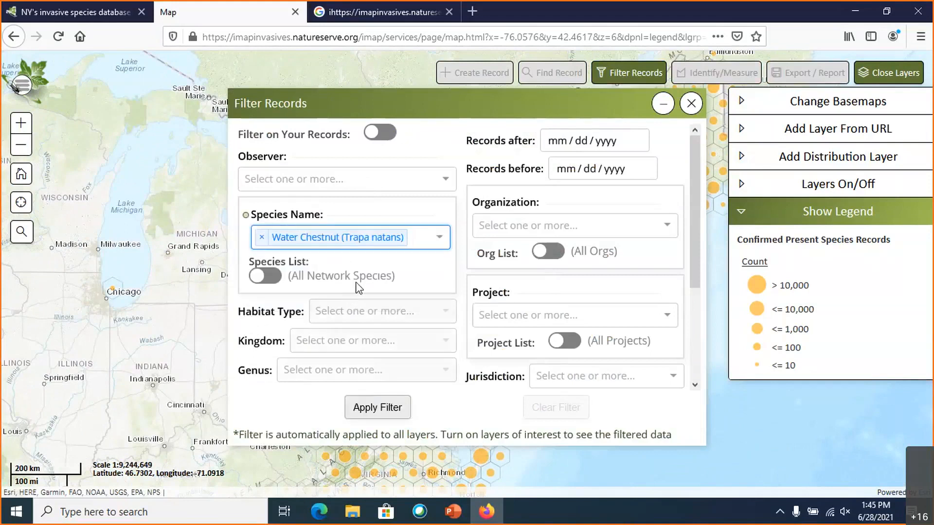
- Add European Common Reed (Phragmites australis ssp. australis) to the species filter and remove it again
{"action": "left_click", "coordinate": [416, 241]}
{"action": "type", "text": "phrag"}
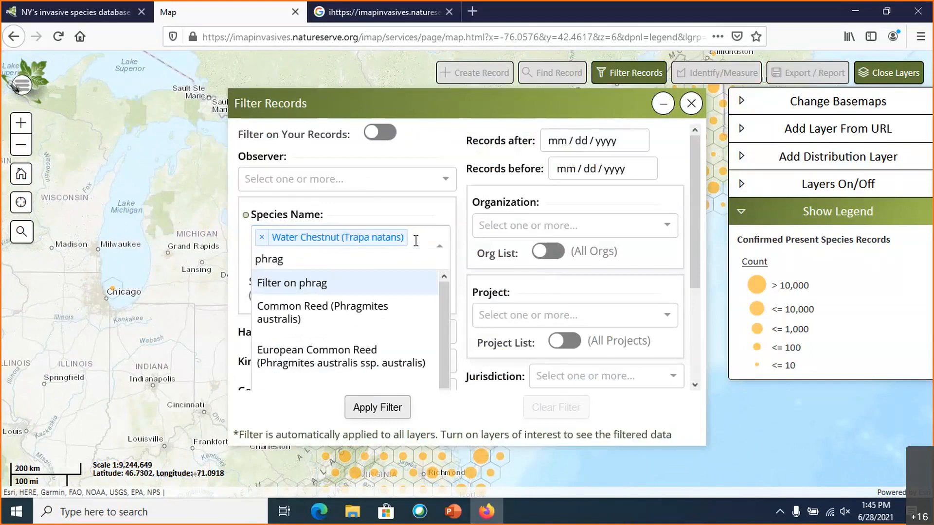
{"action": "left_click", "coordinate": [357, 349]}
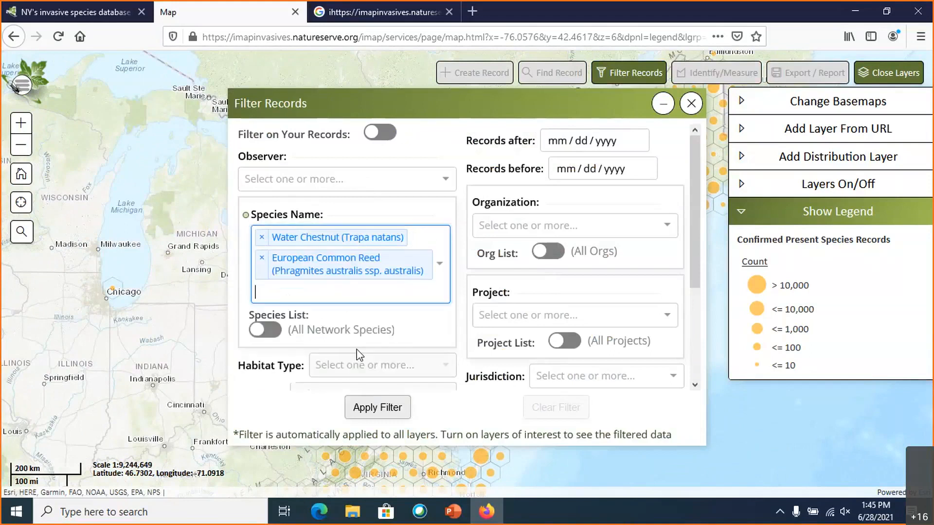
{"action": "left_click", "coordinate": [261, 258]}
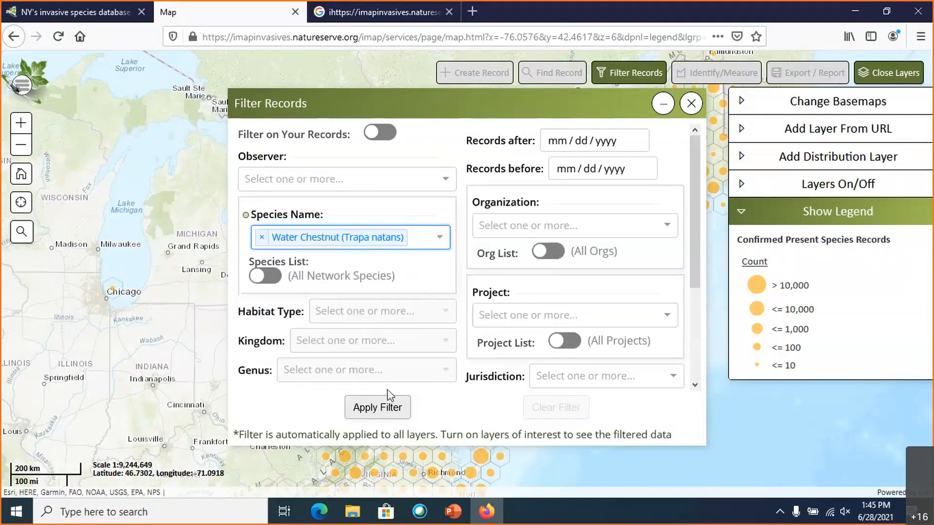
- Apply the species filter and minimize the filter dialog to show the northeastern United States on the map
{"action": "left_click", "coordinate": [388, 408]}
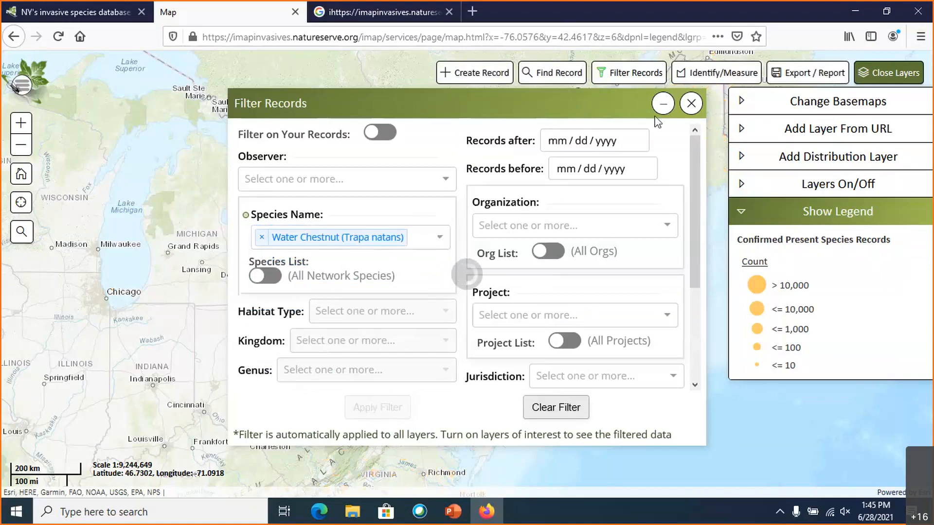
{"action": "left_click", "coordinate": [662, 103]}
{"action": "left_click_drag", "start_coordinate": [384, 355], "coordinate": [413, 340]}
{"action": "scroll", "coordinate": [405, 349], "scroll_direction": "down", "scroll_amount": 1}
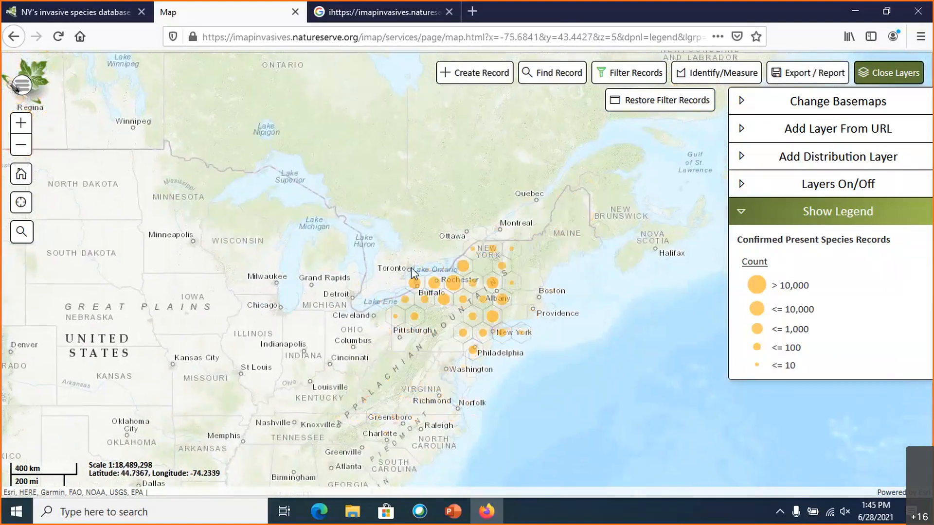
- Examine the filtered confirmed species records along the Mohawk River between Niskayuna and Cohoes
{"action": "scroll", "coordinate": [467, 305], "scroll_direction": "up", "scroll_amount": 2}
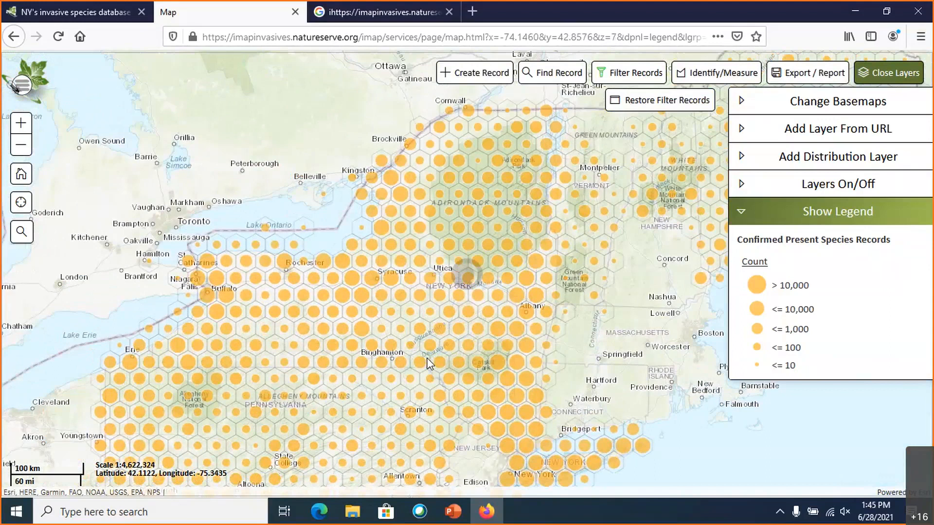
{"action": "scroll", "coordinate": [492, 328], "scroll_direction": "up", "scroll_amount": 1}
{"action": "scroll", "coordinate": [492, 327], "scroll_direction": "up", "scroll_amount": 2}
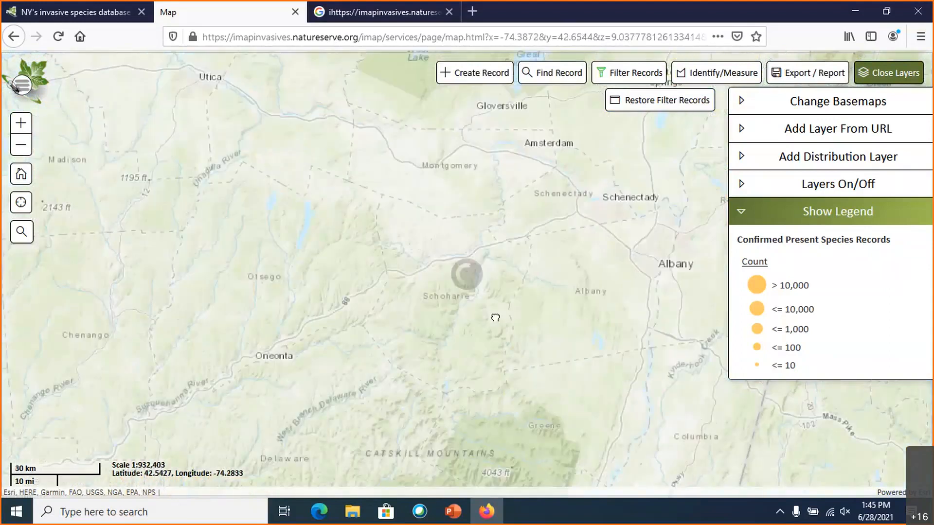
{"action": "scroll", "coordinate": [494, 318], "scroll_direction": "up", "scroll_amount": 1}
{"action": "left_click_drag", "start_coordinate": [461, 345], "coordinate": [429, 396]}
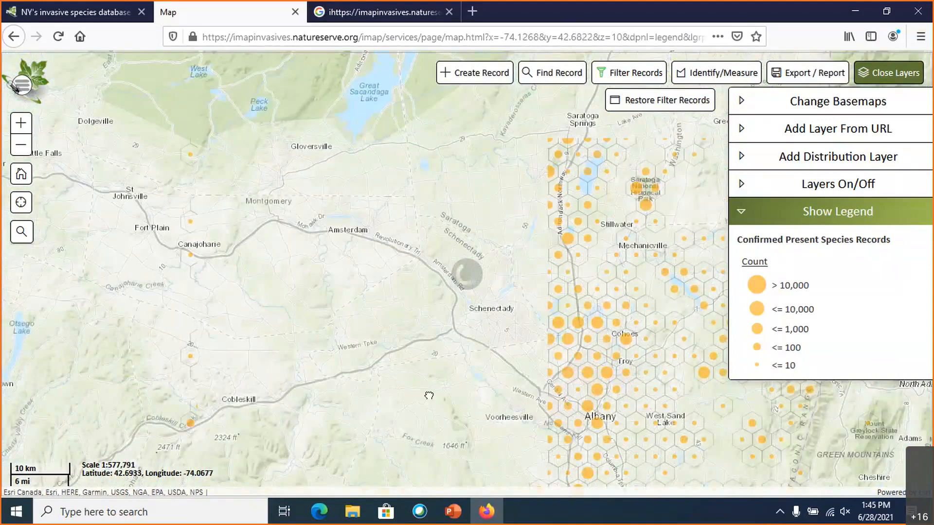
{"action": "scroll", "coordinate": [557, 321], "scroll_direction": "up", "scroll_amount": 2}
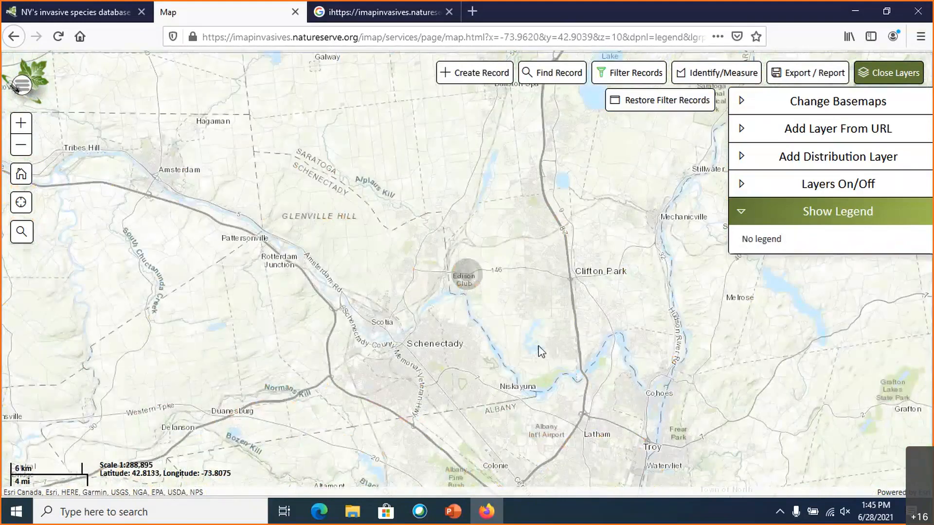
{"action": "scroll", "coordinate": [628, 325], "scroll_direction": "up", "scroll_amount": 2}
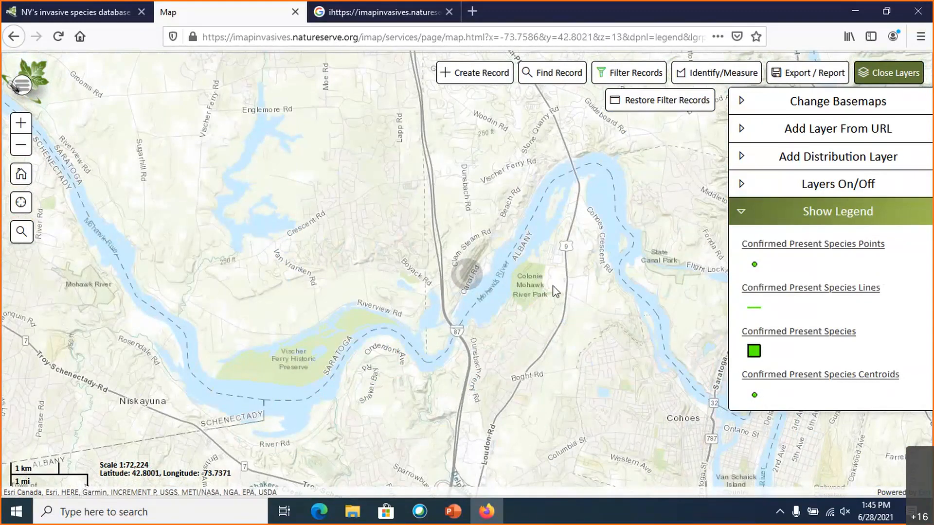
{"action": "scroll", "coordinate": [552, 286], "scroll_direction": "down", "scroll_amount": 1}
{"action": "left_click_drag", "start_coordinate": [536, 282], "coordinate": [459, 289]}
{"action": "scroll", "coordinate": [505, 302], "scroll_direction": "up", "scroll_amount": 1}
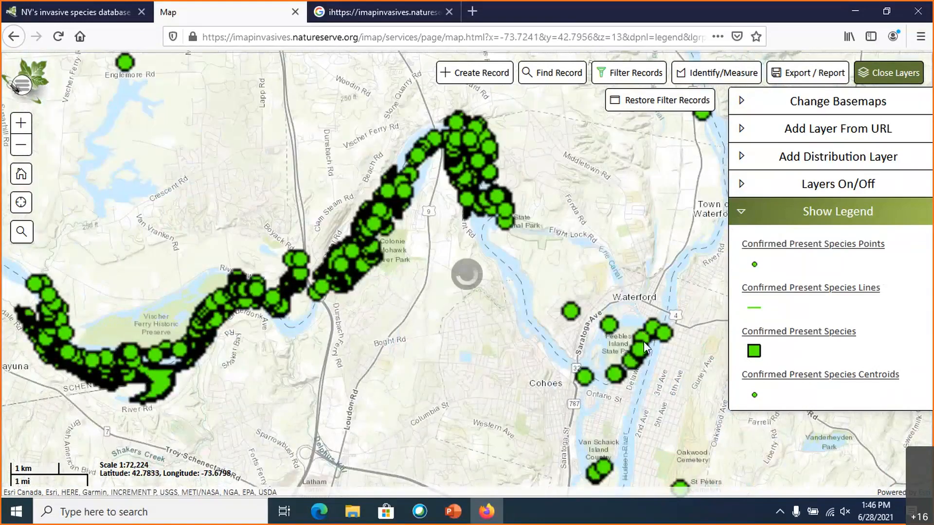
- Inspect the results for individual water chestnut records around the Mohawk River and close the results table
{"action": "left_click_drag", "start_coordinate": [223, 361], "coordinate": [370, 268]}
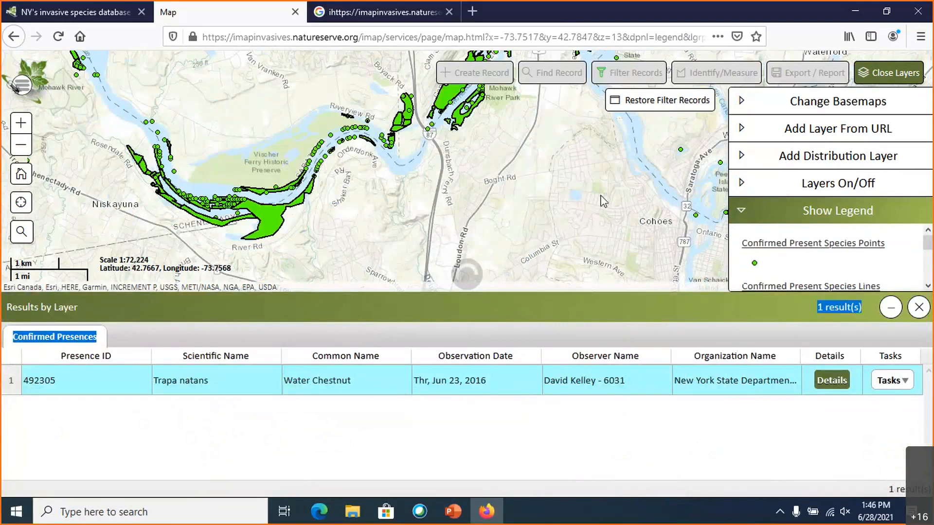
{"action": "left_click_drag", "start_coordinate": [601, 195], "coordinate": [594, 260]}
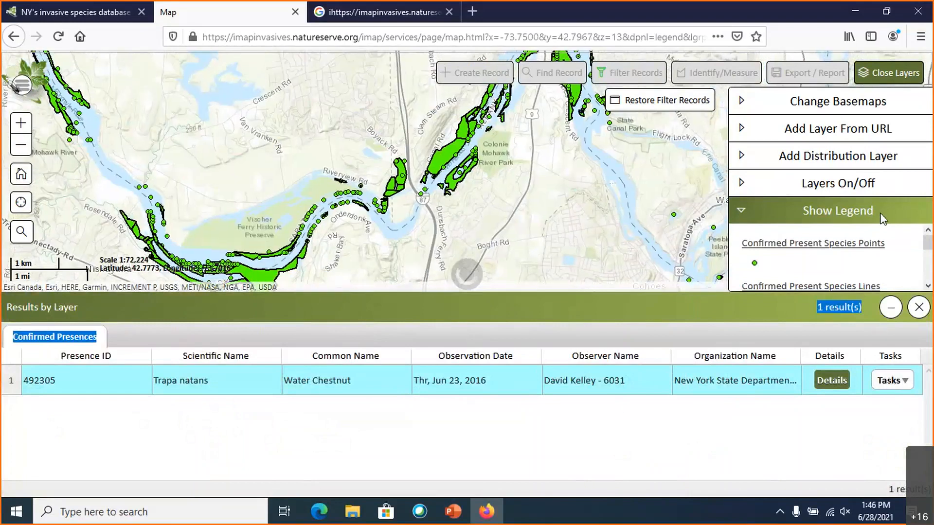
{"action": "left_click", "coordinate": [900, 307]}
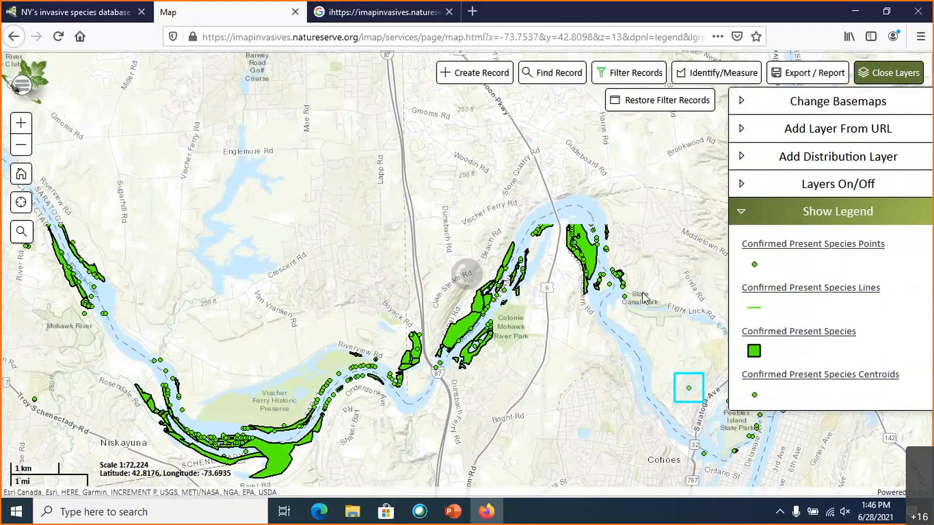
{"action": "scroll", "coordinate": [643, 298], "scroll_direction": "down", "scroll_amount": 1}
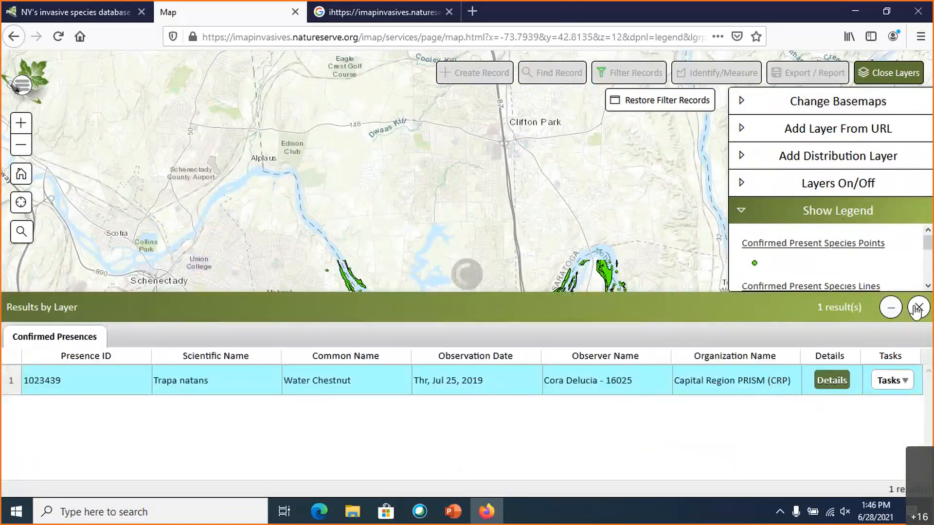
{"action": "left_click", "coordinate": [917, 308]}
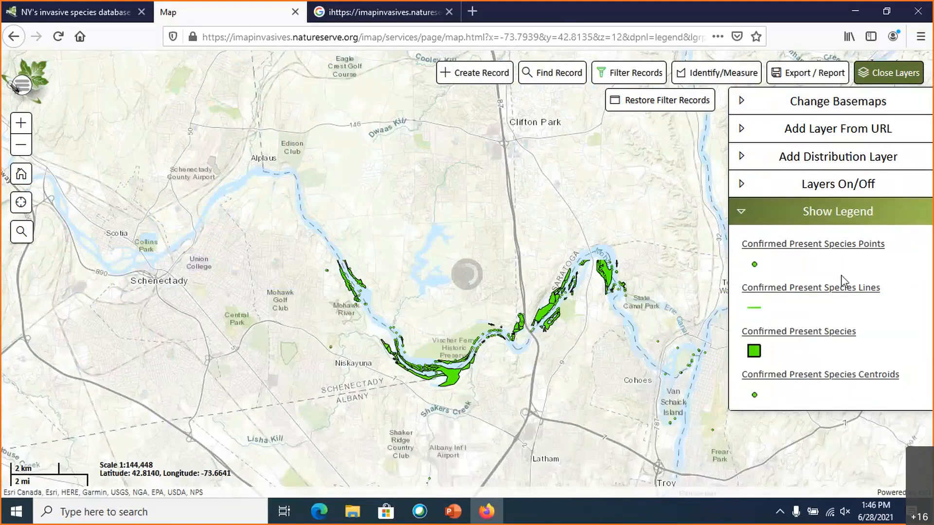
- Collapse the legend and look through the available basemaps, from Topographic and Satellite to Light Gray and Dark Gray
{"action": "left_click", "coordinate": [843, 217]}
{"action": "left_click", "coordinate": [841, 104]}
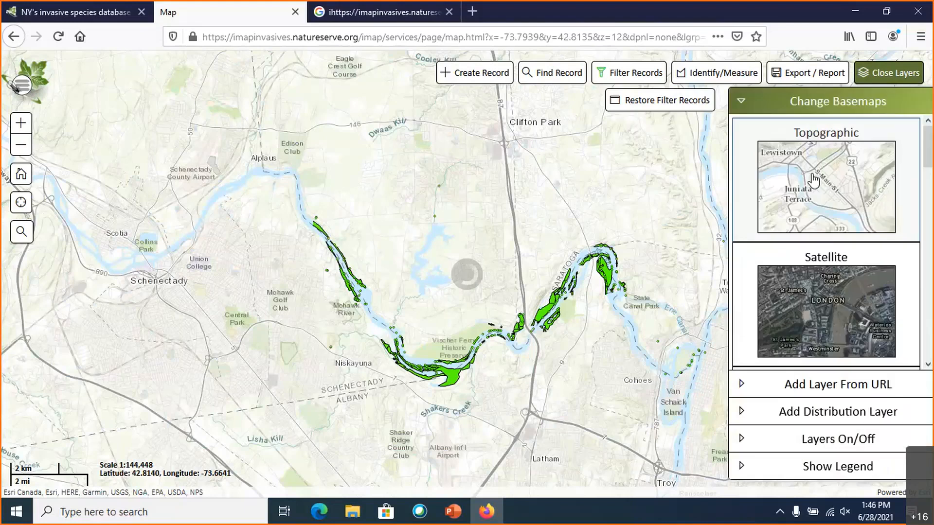
{"action": "scroll", "coordinate": [825, 213], "scroll_direction": "down", "scroll_amount": 3}
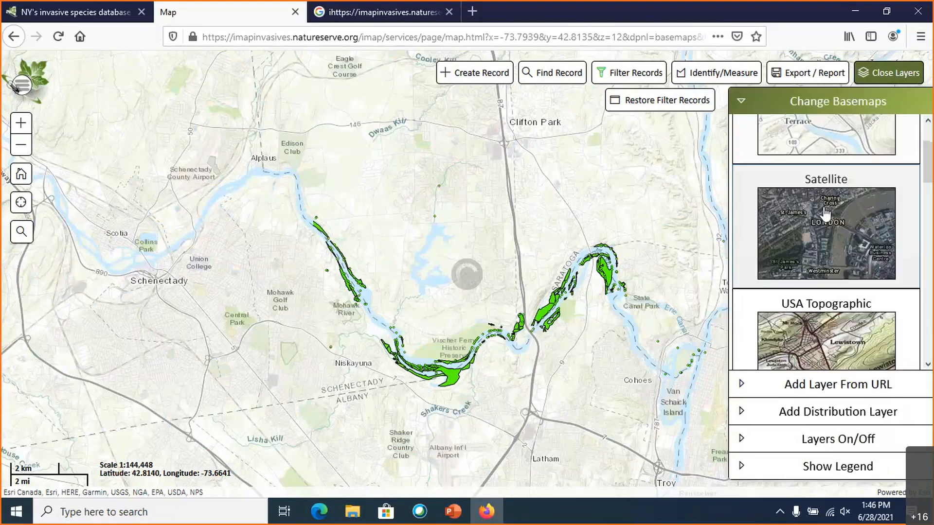
{"action": "scroll", "coordinate": [825, 213], "scroll_direction": "down", "scroll_amount": 5}
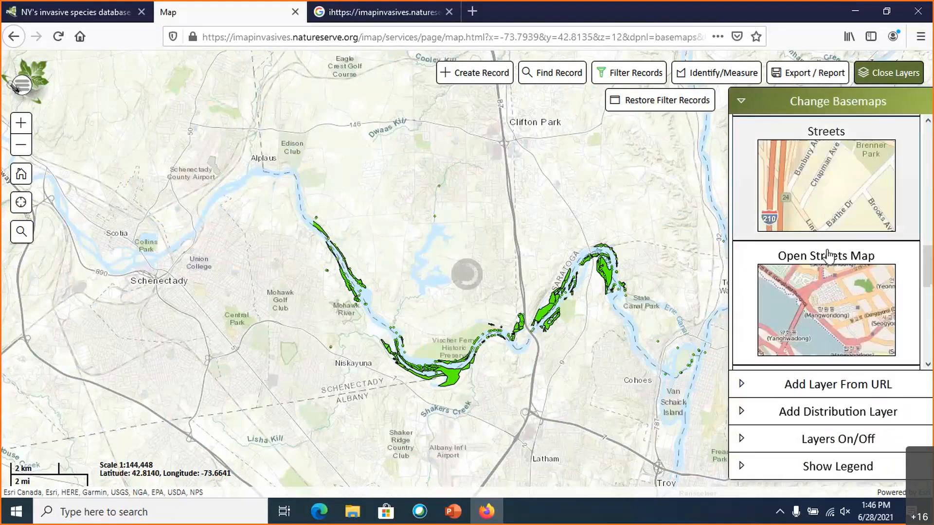
{"action": "scroll", "coordinate": [828, 255], "scroll_direction": "down", "scroll_amount": 5}
{"action": "scroll", "coordinate": [838, 251], "scroll_direction": "up", "scroll_amount": 2}
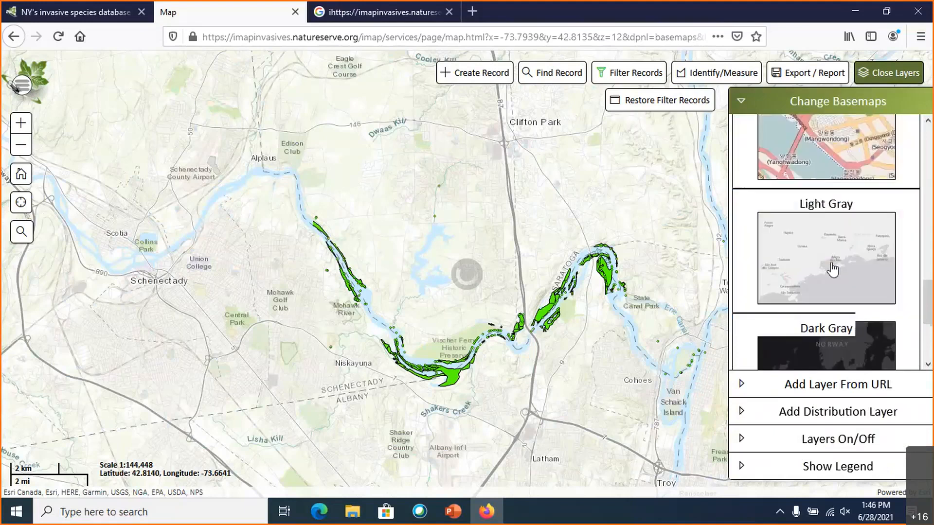
{"action": "scroll", "coordinate": [831, 267], "scroll_direction": "down", "scroll_amount": 3}
{"action": "scroll", "coordinate": [837, 271], "scroll_direction": "up", "scroll_amount": 2}
{"action": "scroll", "coordinate": [819, 263], "scroll_direction": "up", "scroll_amount": 10}
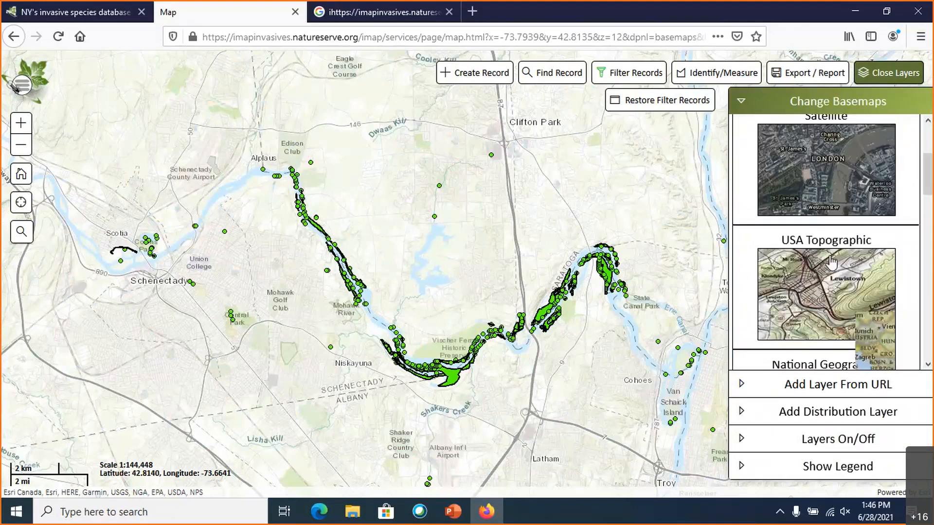
- Toggle the Confirmed Presences layer off and back on, and turn on the Unconfirmed Present Species layer
{"action": "left_click", "coordinate": [834, 103]}
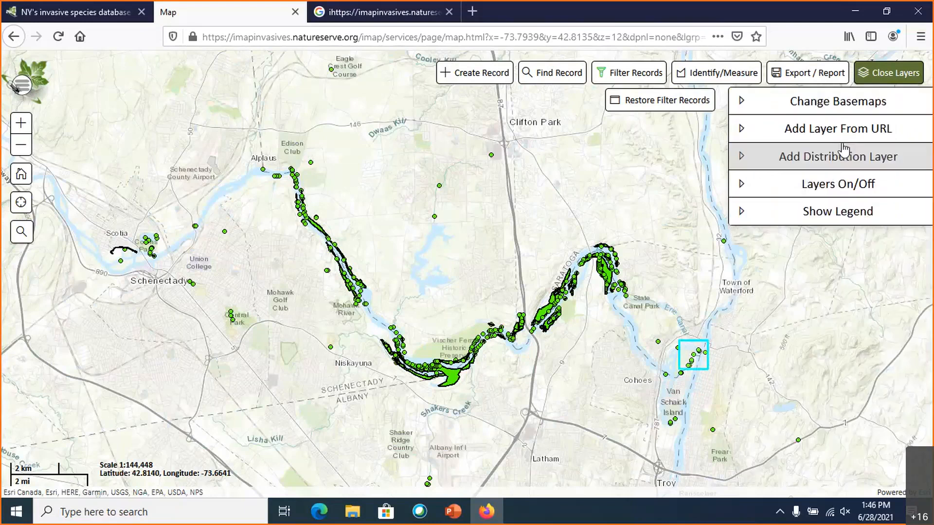
{"action": "left_click", "coordinate": [837, 187]}
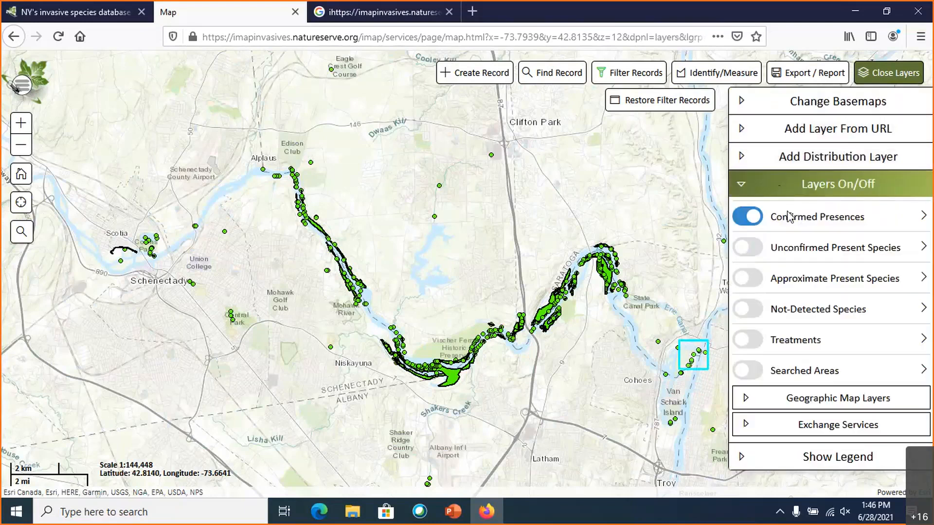
{"action": "left_click", "coordinate": [754, 224]}
{"action": "left_click", "coordinate": [753, 224]}
{"action": "left_click", "coordinate": [753, 223]}
{"action": "left_click", "coordinate": [754, 224]}
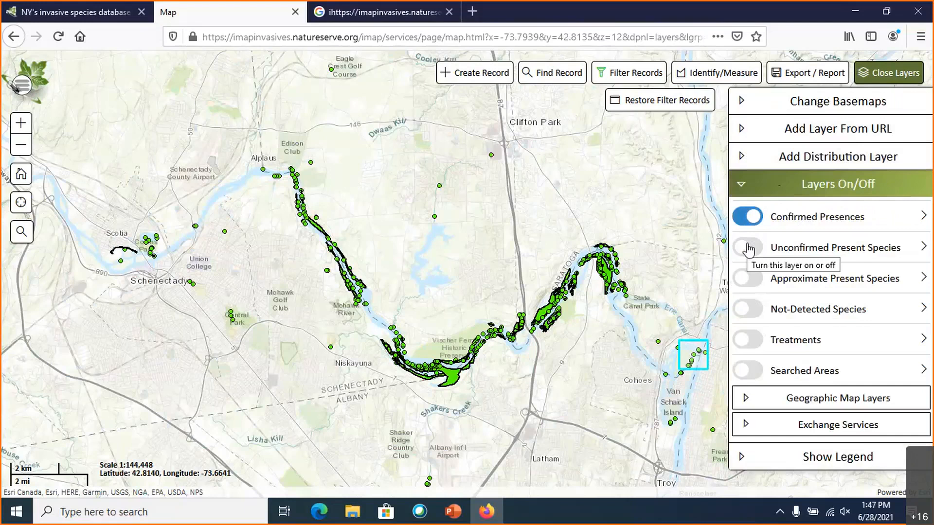
{"action": "left_click", "coordinate": [748, 248]}
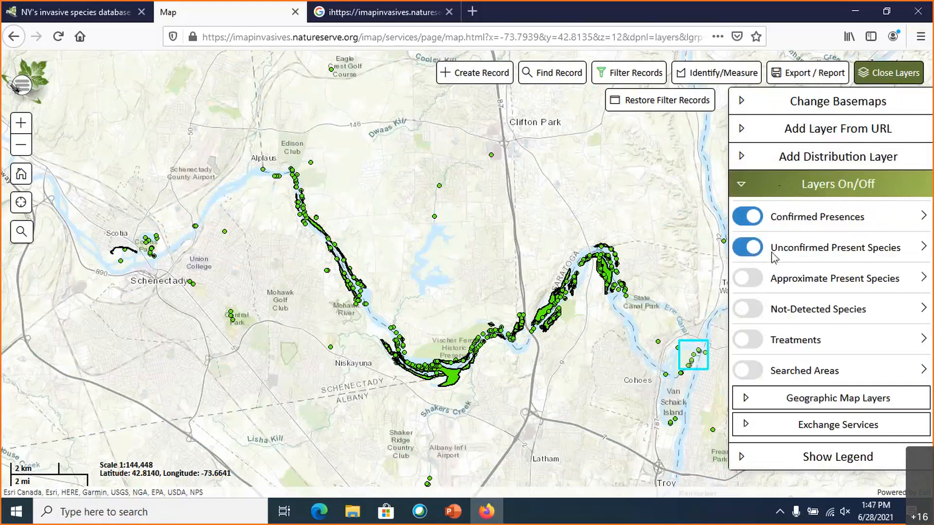
- Hide the confirmed records to examine only the unconfirmed ones across the Utica–Albany region, and show the confirmed records again
{"action": "left_click", "coordinate": [753, 221]}
{"action": "scroll", "coordinate": [671, 292], "scroll_direction": "down", "scroll_amount": 2}
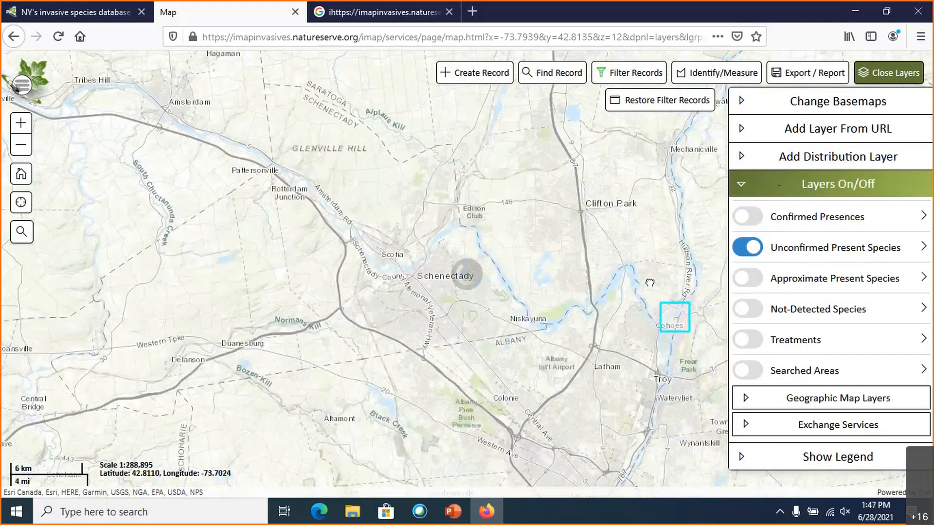
{"action": "scroll", "coordinate": [650, 283], "scroll_direction": "down", "scroll_amount": 1}
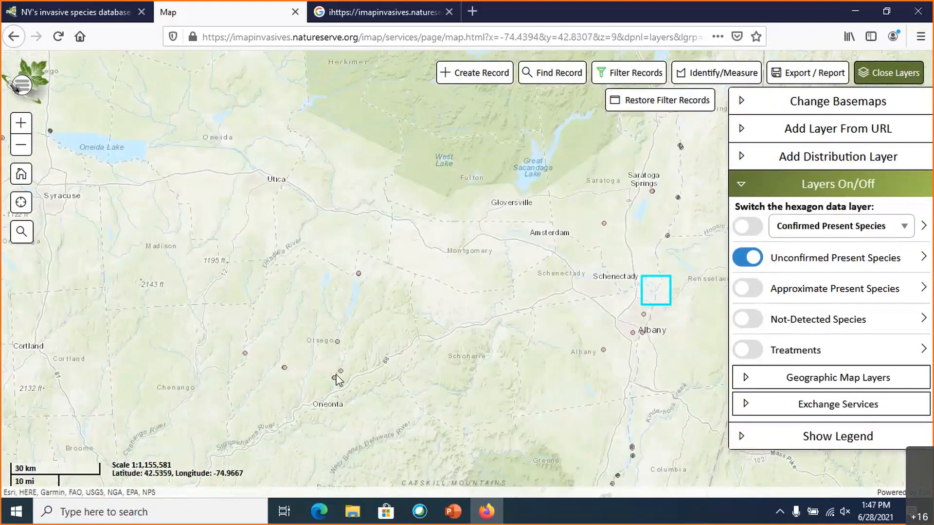
{"action": "left_click_drag", "start_coordinate": [550, 294], "coordinate": [506, 287]}
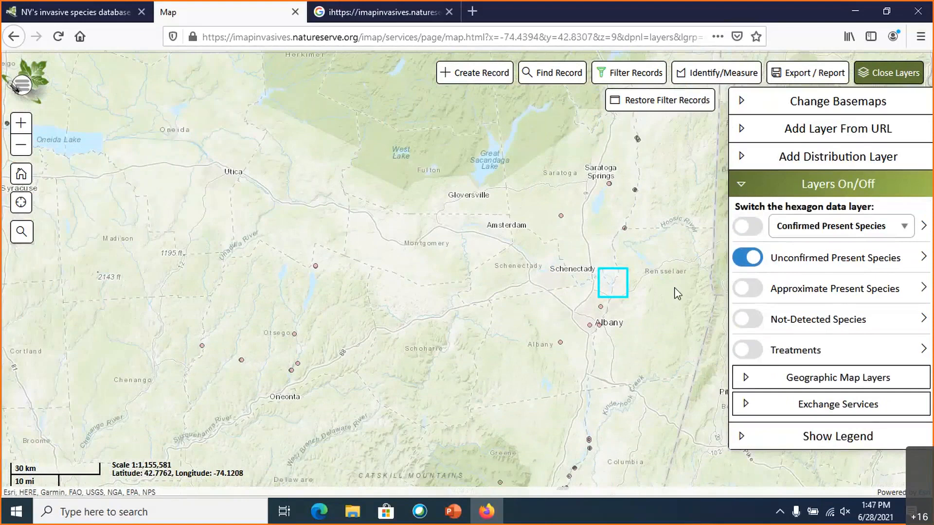
{"action": "left_click", "coordinate": [747, 229]}
- Examine the mapped water chestnut records along the Mohawk River between Cohoes and Rexford
{"action": "scroll", "coordinate": [521, 280], "scroll_direction": "up", "scroll_amount": 1}
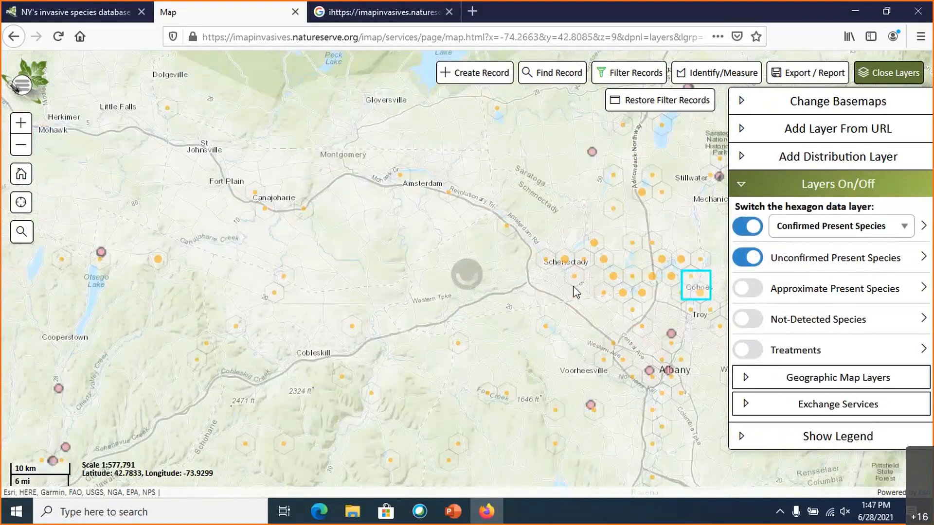
{"action": "scroll", "coordinate": [523, 281], "scroll_direction": "up", "scroll_amount": 1}
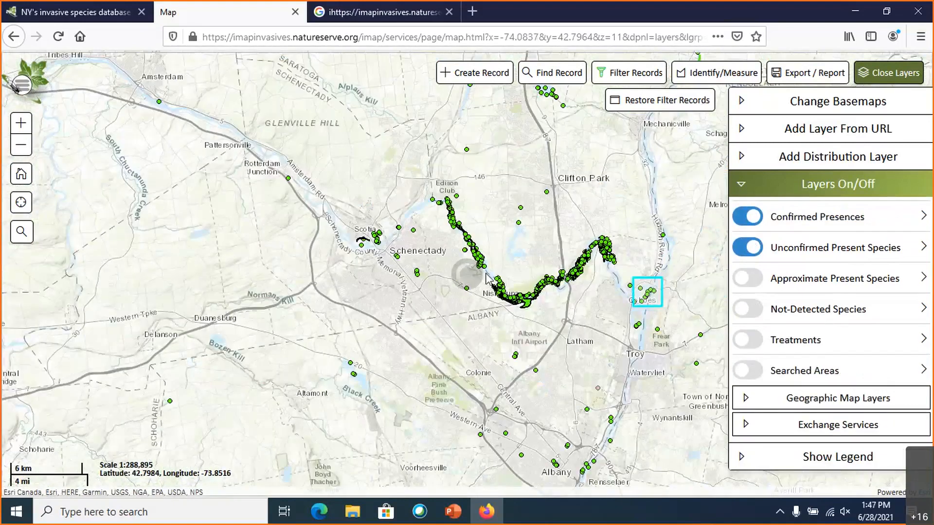
{"action": "scroll", "coordinate": [532, 286], "scroll_direction": "up", "scroll_amount": 1}
{"action": "left_click_drag", "start_coordinate": [533, 286], "coordinate": [449, 271]}
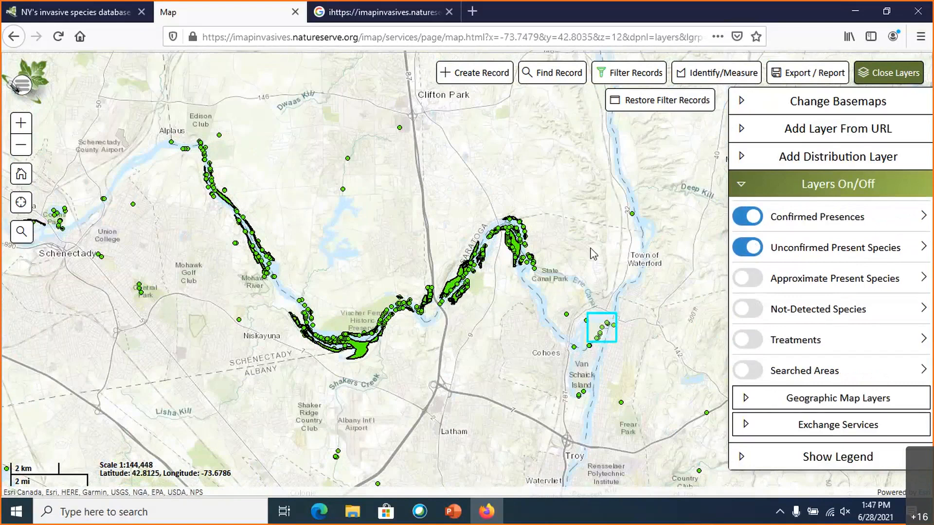
{"action": "scroll", "coordinate": [530, 271], "scroll_direction": "up", "scroll_amount": 1}
{"action": "left_click_drag", "start_coordinate": [457, 281], "coordinate": [518, 331]}
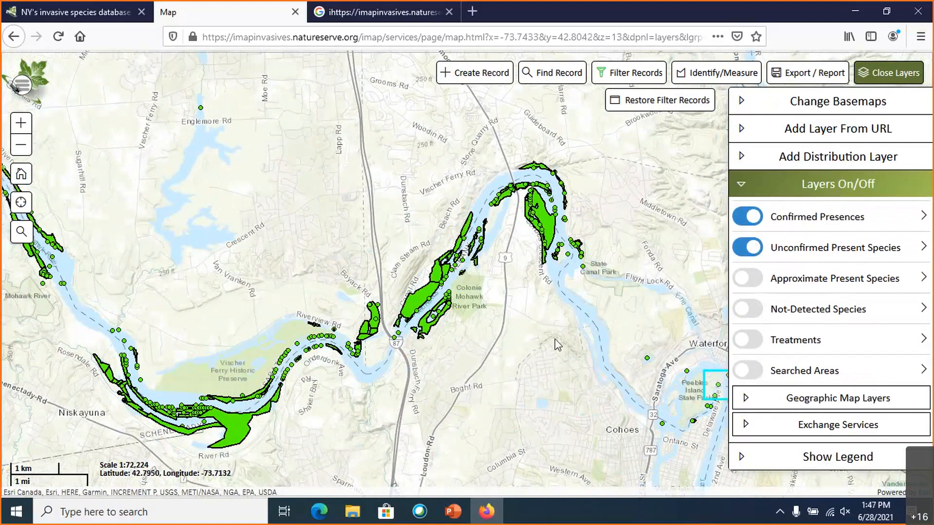
{"action": "left_click_drag", "start_coordinate": [235, 260], "coordinate": [348, 270]}
{"action": "left_click_drag", "start_coordinate": [216, 139], "coordinate": [345, 343]}
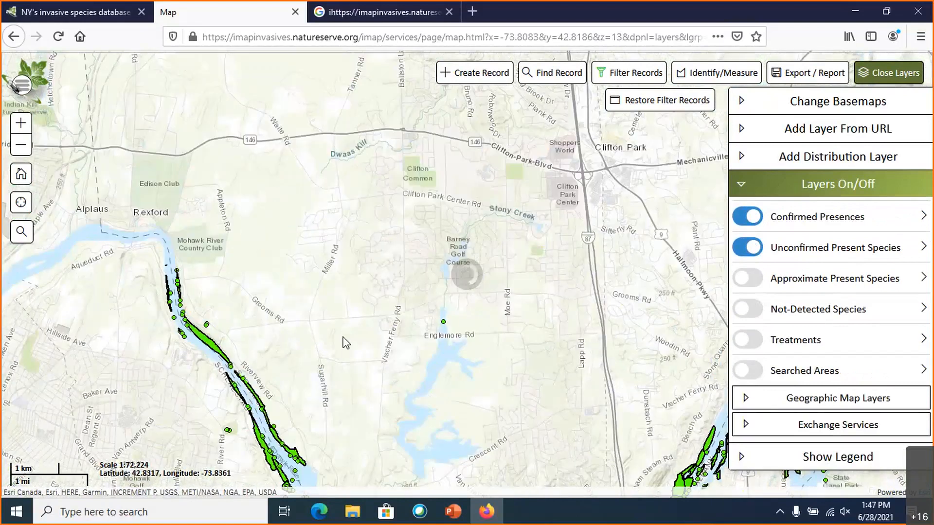
- Start a new multi-record searched area at the ponds beside Barney Road Golf Course in Clifton Park
{"action": "scroll", "coordinate": [413, 269], "scroll_direction": "up", "scroll_amount": 1}
{"action": "left_click_drag", "start_coordinate": [414, 268], "coordinate": [388, 277]}
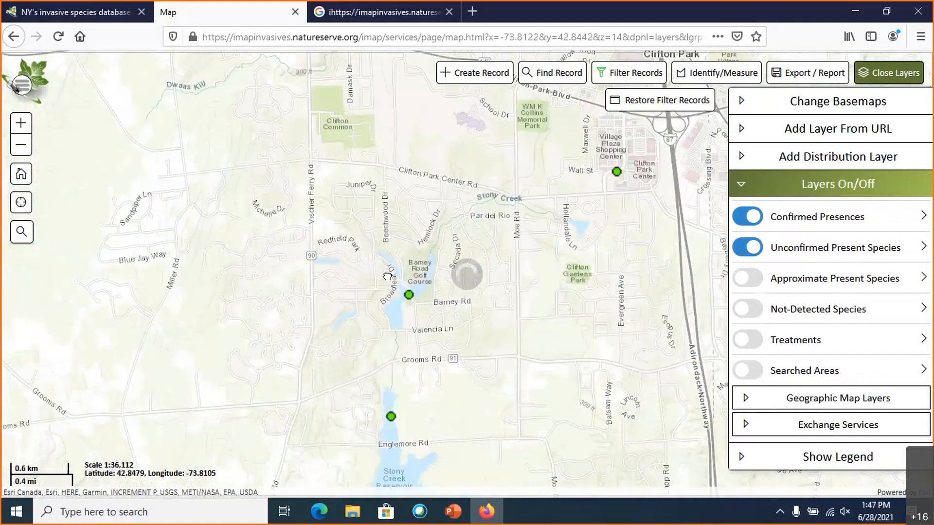
{"action": "scroll", "coordinate": [387, 277], "scroll_direction": "up", "scroll_amount": 1}
{"action": "scroll", "coordinate": [354, 276], "scroll_direction": "up", "scroll_amount": 1}
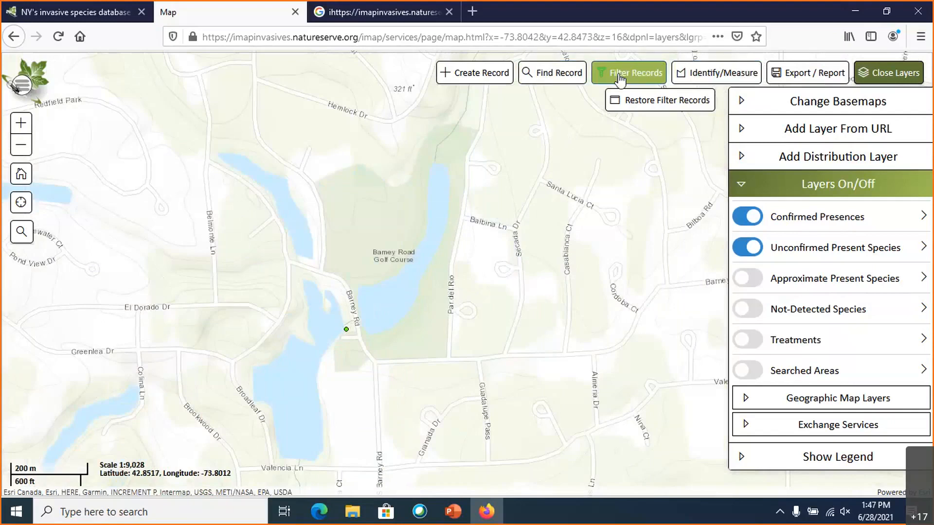
{"action": "left_click_drag", "start_coordinate": [433, 271], "coordinate": [511, 263]}
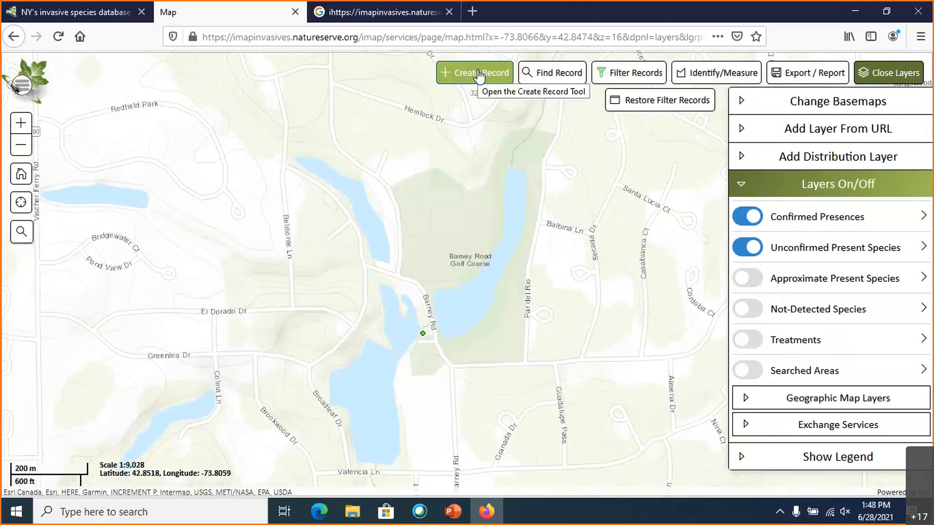
{"action": "left_click", "coordinate": [479, 76]}
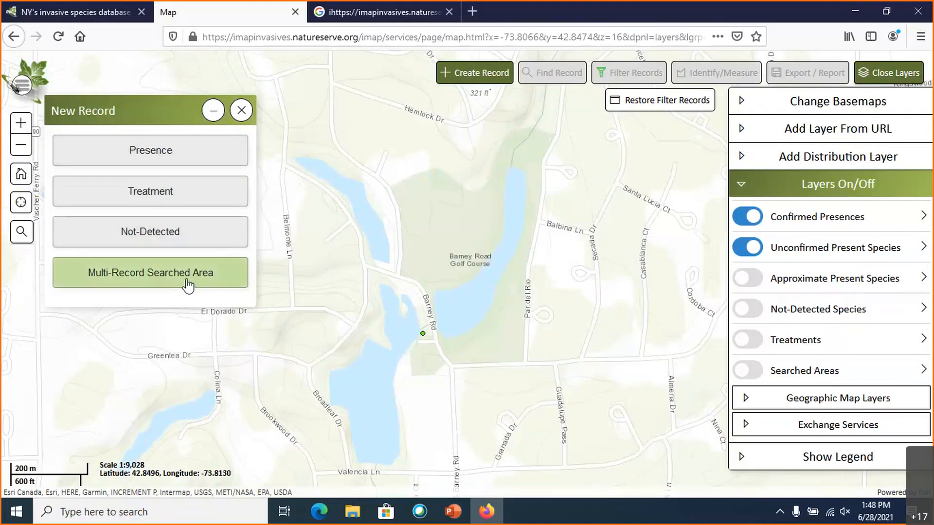
{"action": "left_click", "coordinate": [163, 278]}
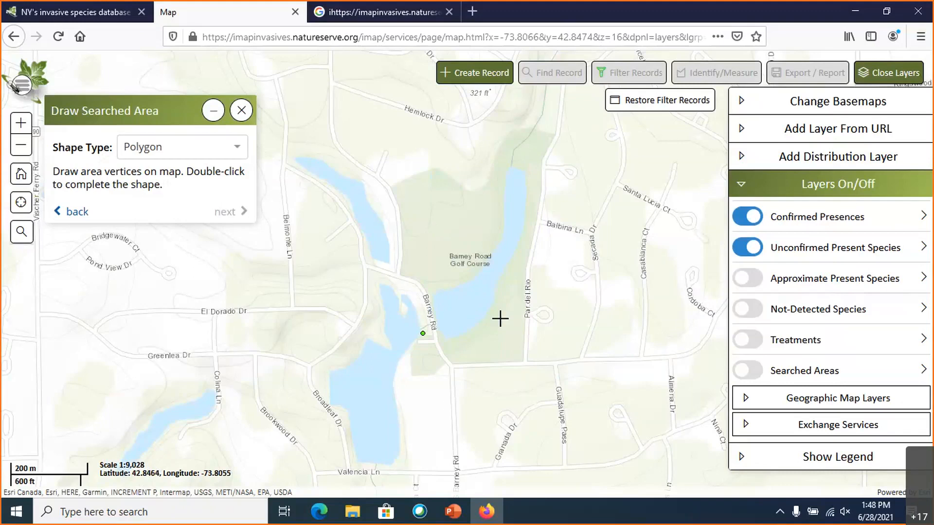
- Restore the minimized Filter Records dialog and close it, keeping the layer options open
{"action": "left_click", "coordinate": [661, 105]}
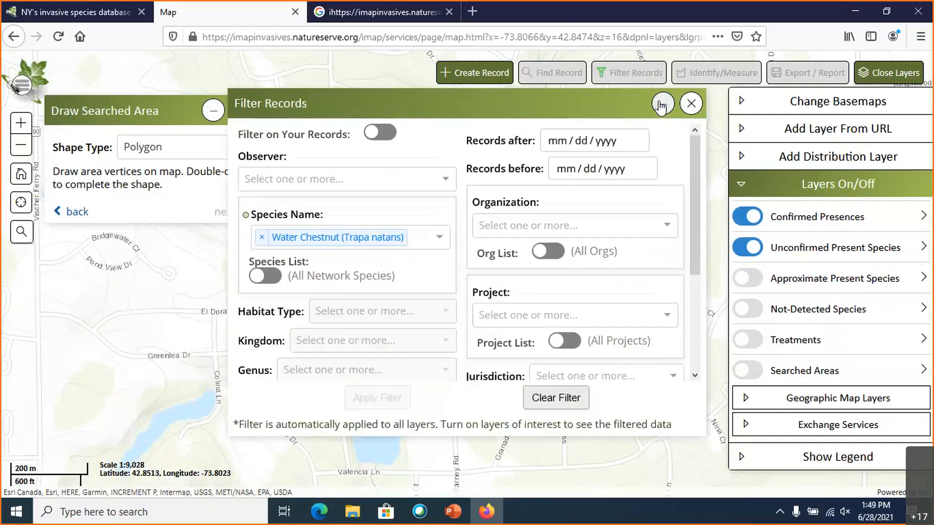
{"action": "left_click", "coordinate": [691, 103]}
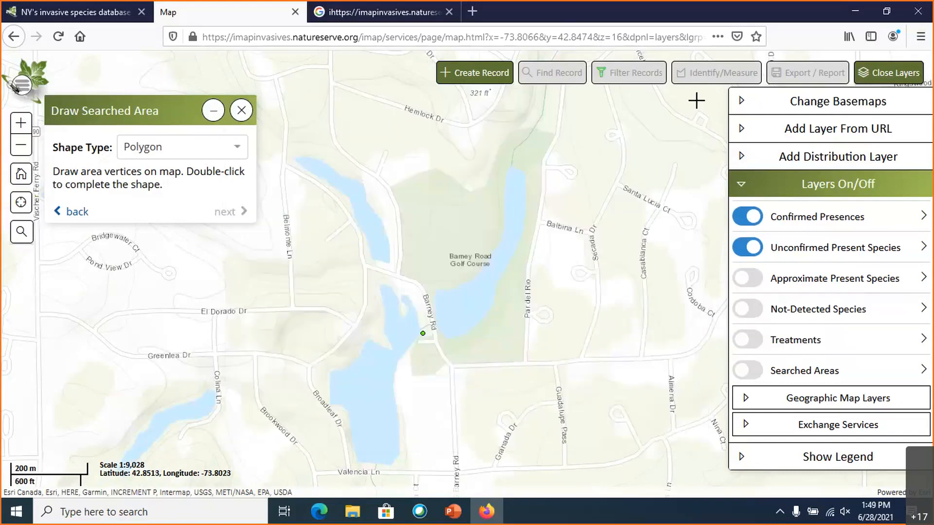
{"action": "left_click", "coordinate": [881, 77]}
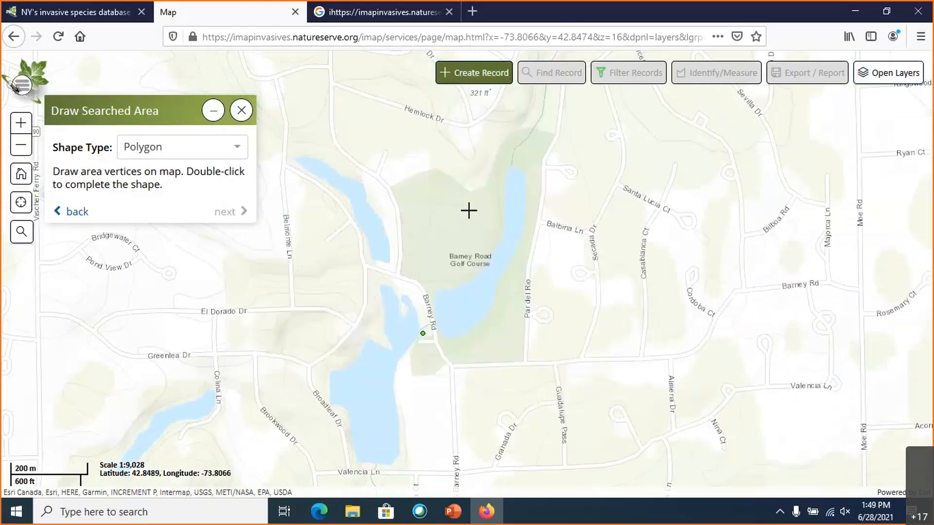
{"action": "left_click", "coordinate": [892, 74]}
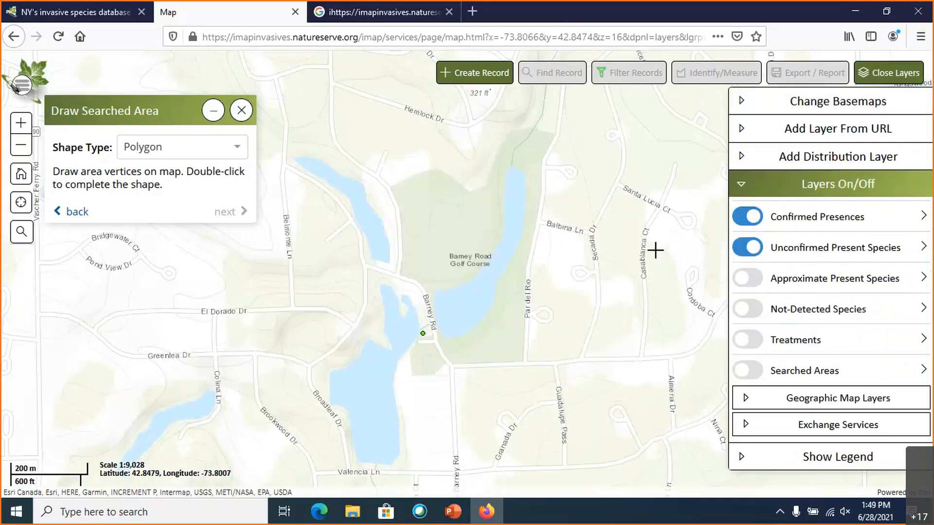
- Compare the Topographic and Satellite basemaps and set the map to Satellite
{"action": "left_click", "coordinate": [823, 101]}
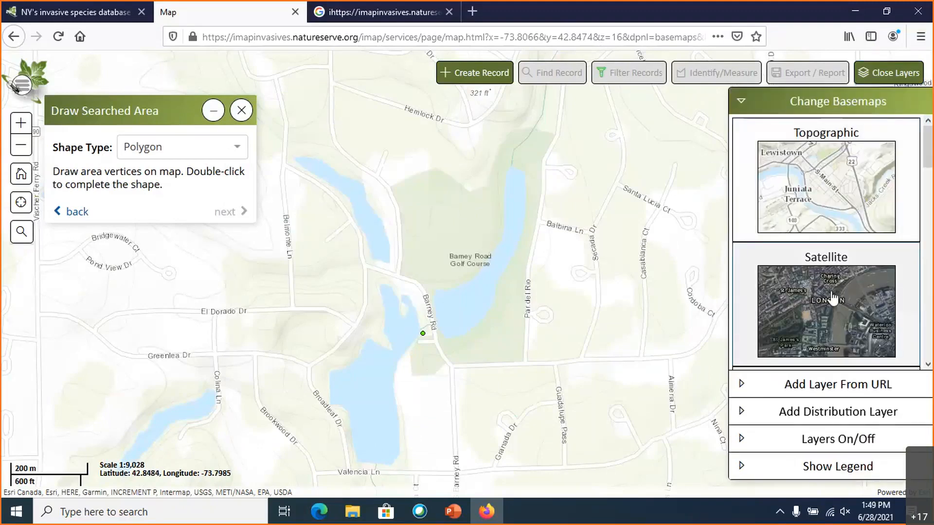
{"action": "left_click", "coordinate": [809, 297]}
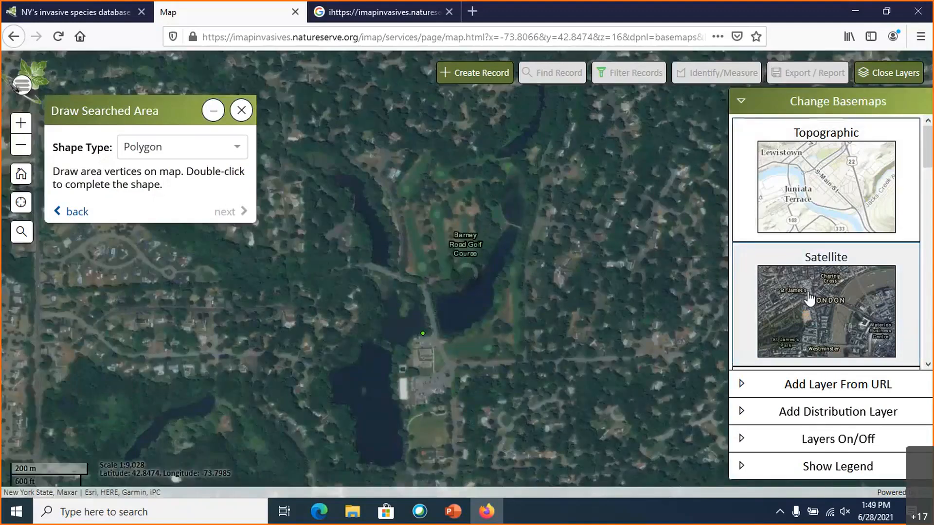
{"action": "left_click", "coordinate": [829, 210]}
{"action": "left_click", "coordinate": [828, 300]}
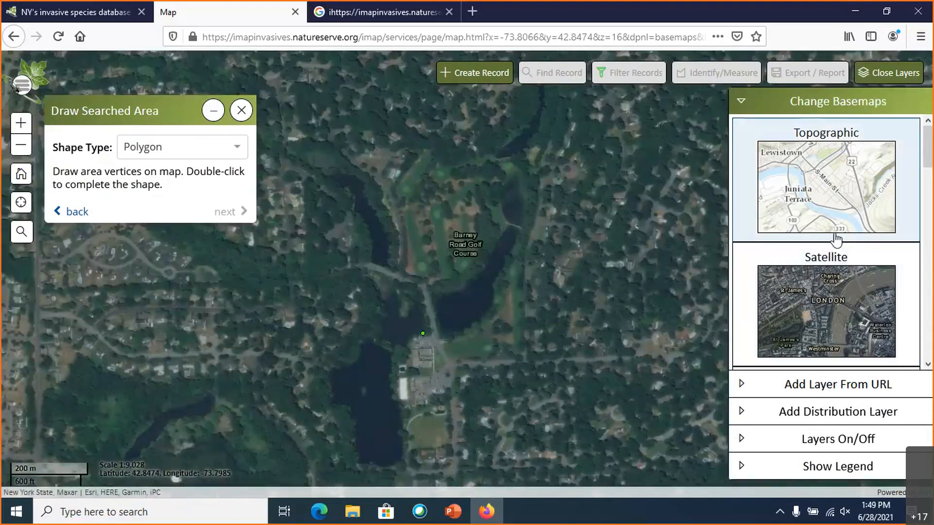
{"action": "left_click", "coordinate": [836, 238]}
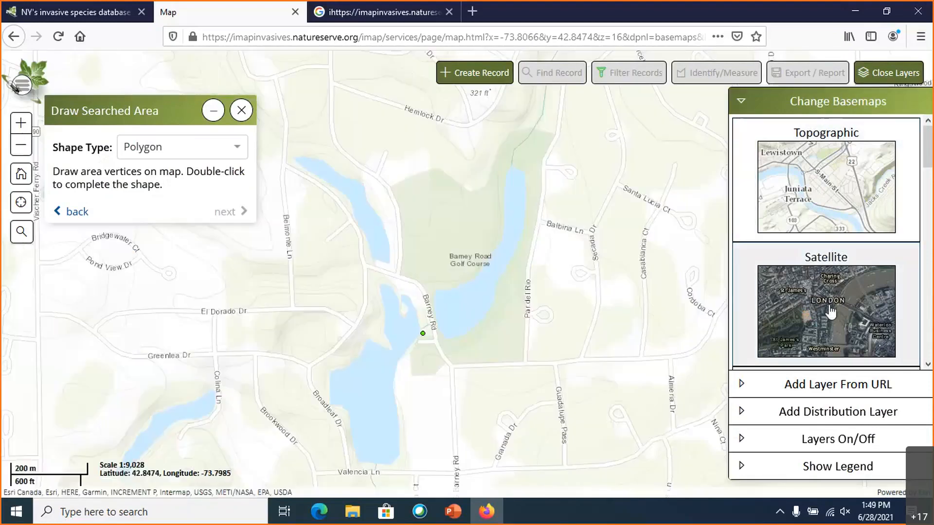
{"action": "left_click", "coordinate": [841, 292]}
- Trace the shoreline of the Barney Road Golf Course pond freehand as the searched area polygon
{"action": "scroll", "coordinate": [511, 322], "scroll_direction": "up", "scroll_amount": 1}
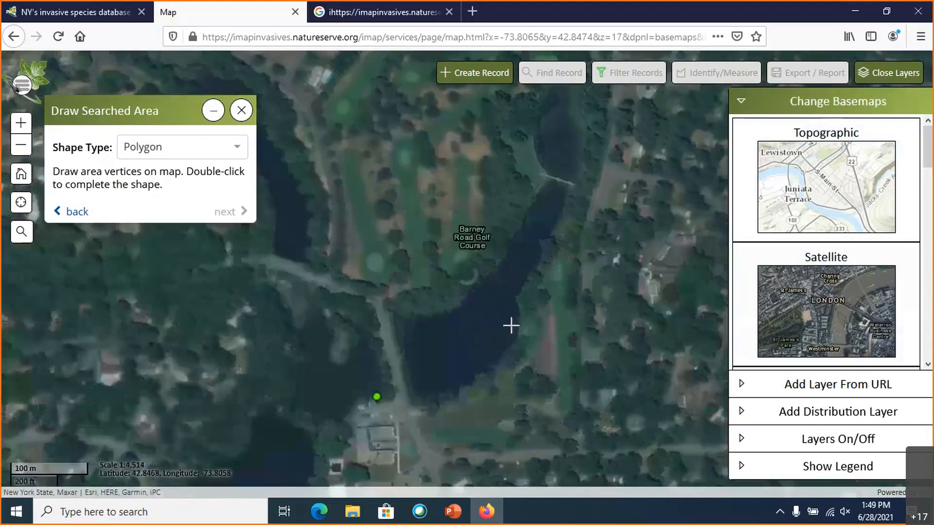
{"action": "scroll", "coordinate": [491, 320], "scroll_direction": "up", "scroll_amount": 1}
{"action": "scroll", "coordinate": [491, 319], "scroll_direction": "down", "scroll_amount": 1}
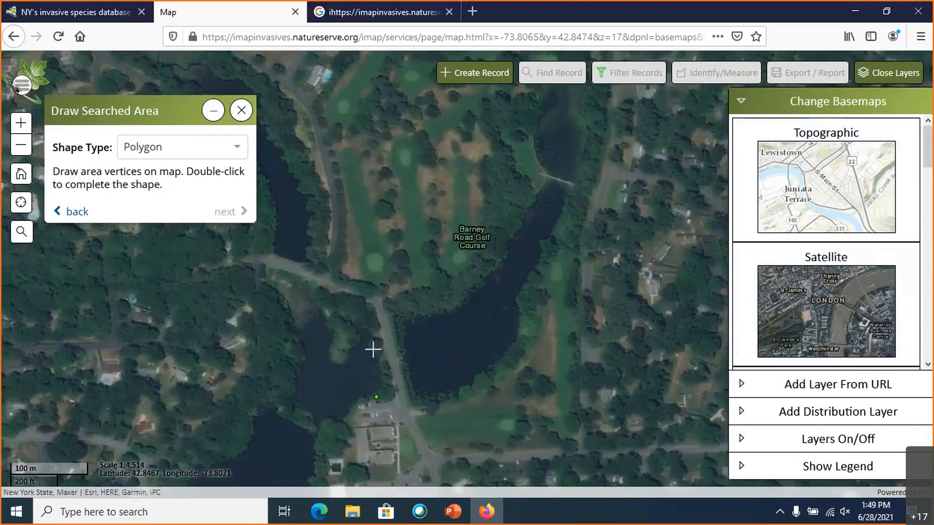
{"action": "left_click", "coordinate": [404, 323]}
{"action": "mouse_move", "coordinate": [407, 359]}
{"action": "left_mouse_down"}
{"action": "mouse_move", "coordinate": [464, 382]}
{"action": "mouse_move", "coordinate": [551, 209]}
{"action": "mouse_move", "coordinate": [488, 288]}
{"action": "mouse_move", "coordinate": [422, 295]}
{"action": "left_mouse_up"}
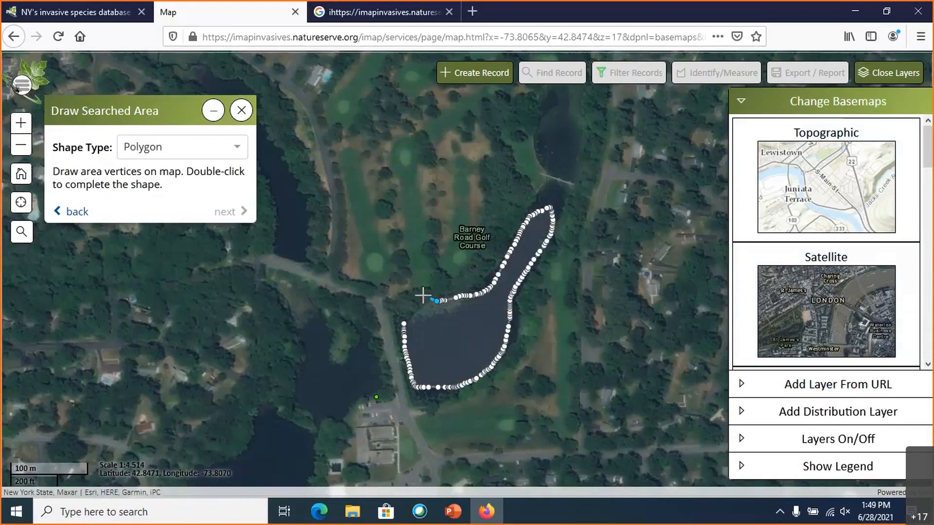
{"action": "double_click", "coordinate": [422, 295]}
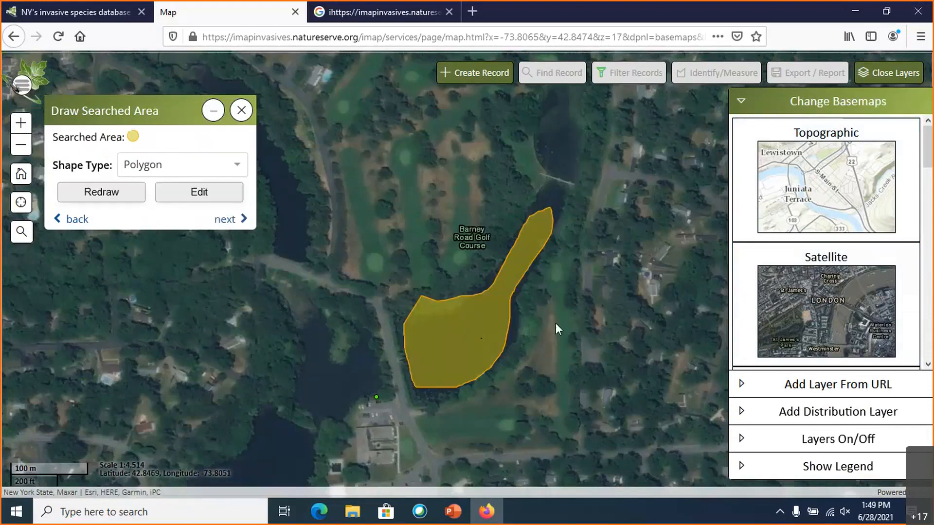
- Redraw the searched area as a polygon around the golf course pond, placing single vertices along the shoreline up to the footbridge
{"action": "left_click", "coordinate": [126, 194]}
{"action": "left_click", "coordinate": [401, 337]}
{"action": "left_click", "coordinate": [414, 395]}
{"action": "left_click", "coordinate": [463, 388]}
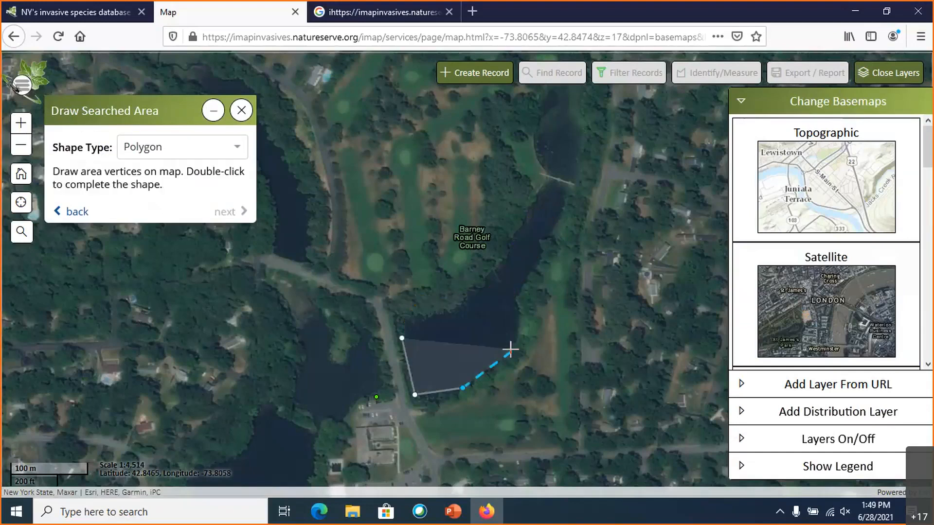
{"action": "left_click", "coordinate": [508, 348]}
{"action": "left_click", "coordinate": [515, 306]}
{"action": "left_click", "coordinate": [533, 269]}
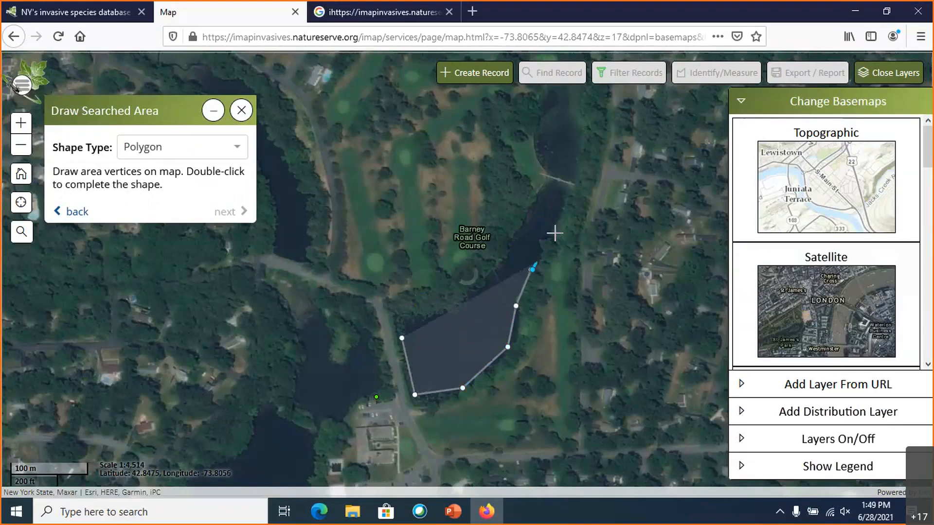
{"action": "left_click", "coordinate": [566, 197]}
{"action": "left_click", "coordinate": [563, 189]}
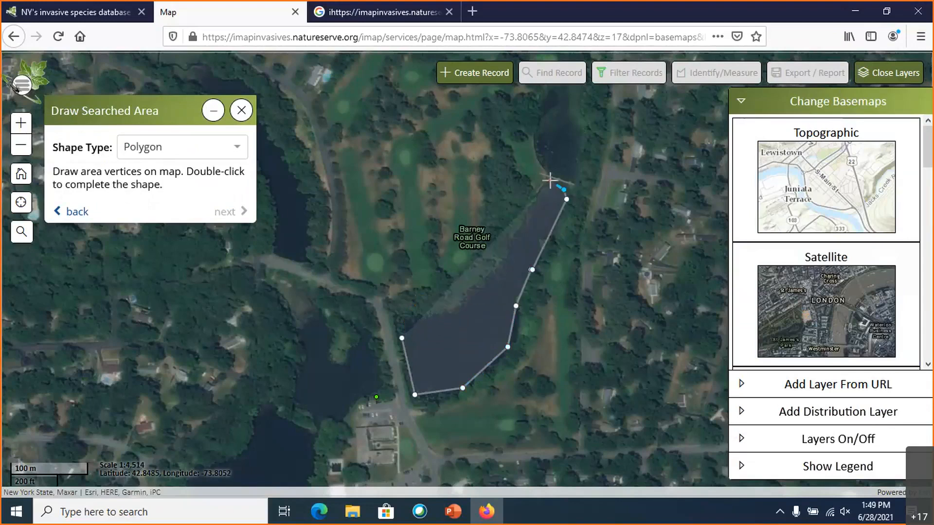
{"action": "left_click", "coordinate": [550, 181]}
{"action": "left_click", "coordinate": [535, 208]}
{"action": "left_click", "coordinate": [487, 287]}
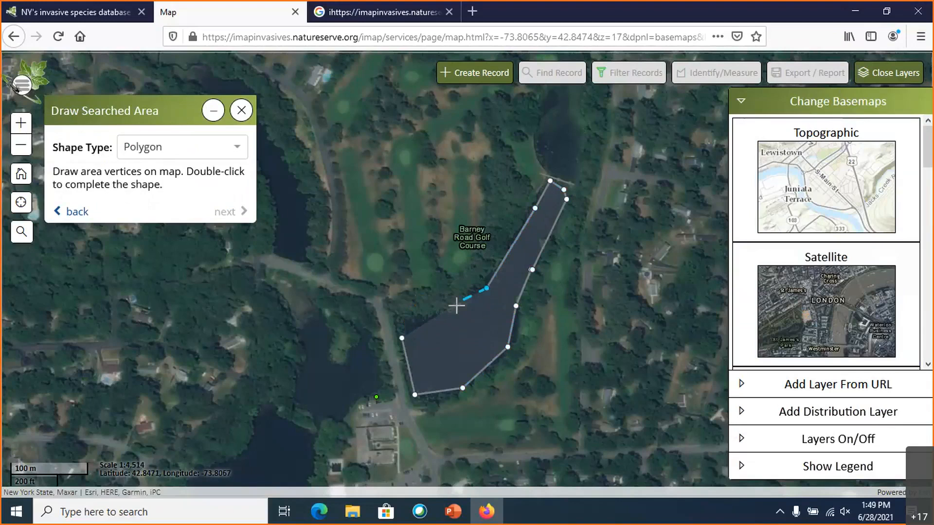
{"action": "left_click", "coordinate": [445, 313]}
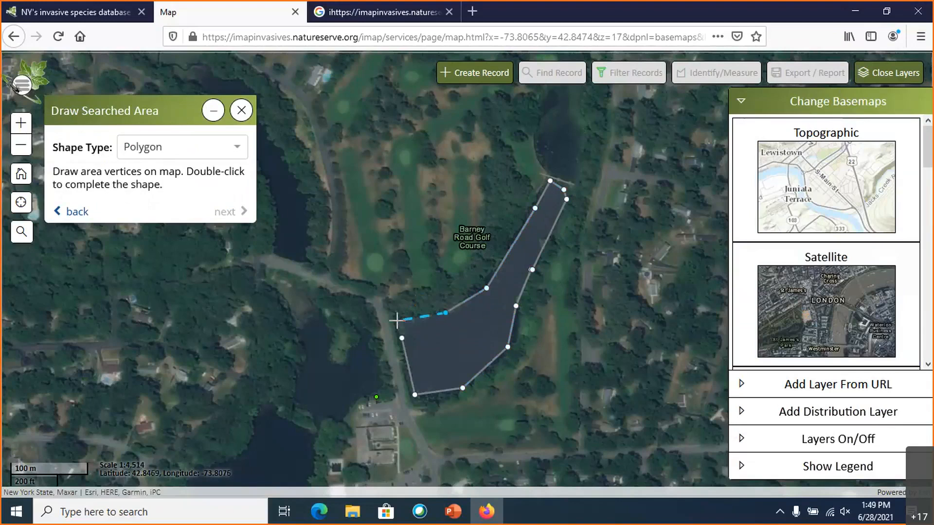
{"action": "double_click", "coordinate": [396, 320]}
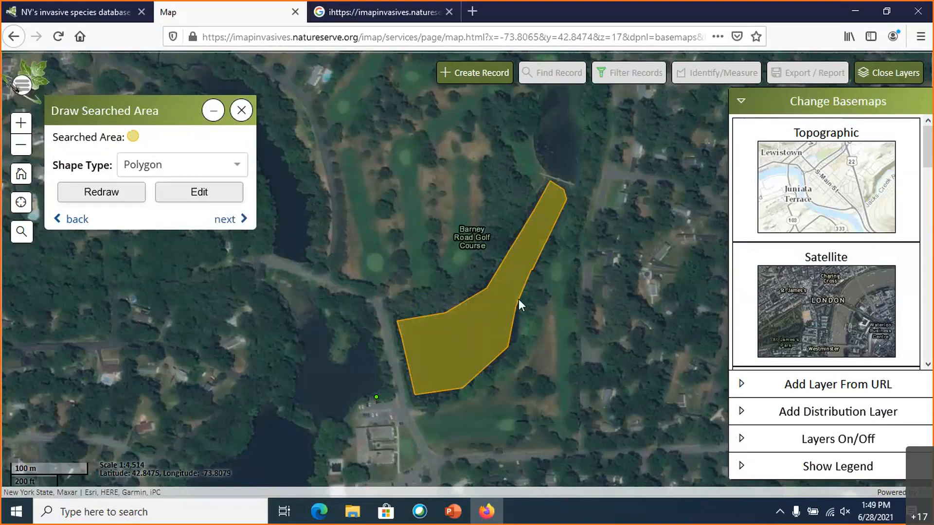
- Accept the searched area polygon on the golf course pond and start a new presence record
{"action": "left_click", "coordinate": [195, 191]}
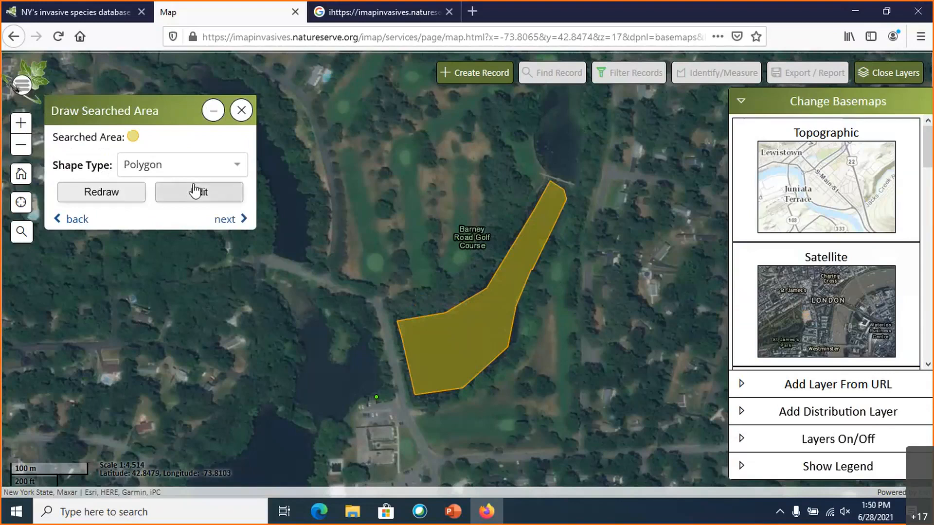
{"action": "left_click", "coordinate": [224, 219]}
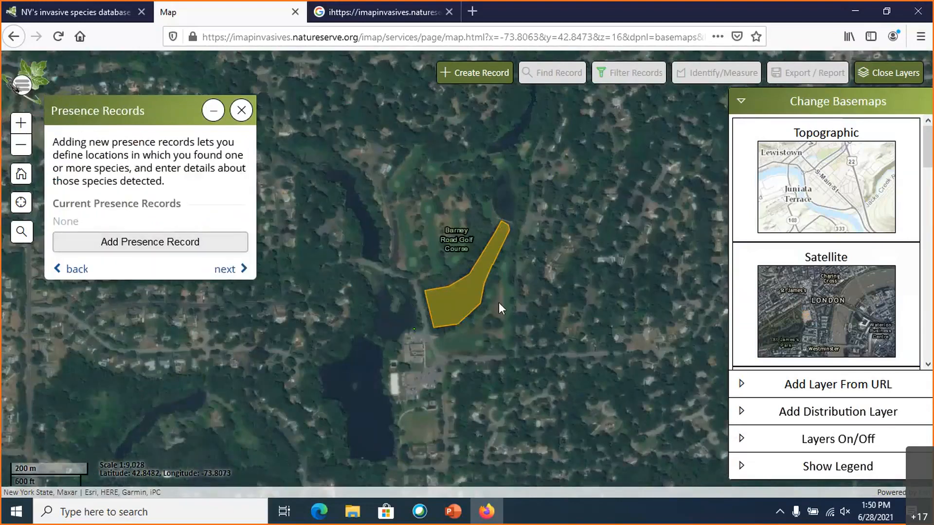
{"action": "scroll", "coordinate": [446, 302], "scroll_direction": "up", "scroll_amount": 1}
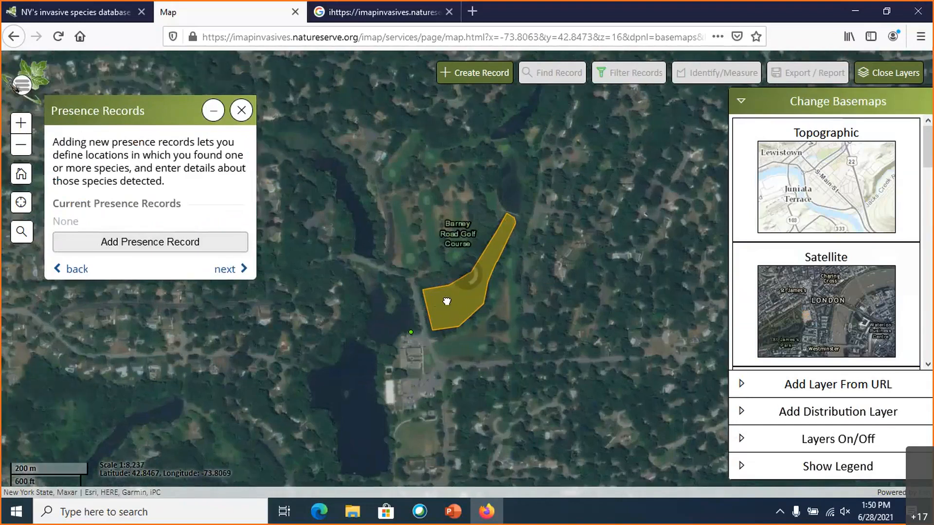
{"action": "scroll", "coordinate": [447, 301], "scroll_direction": "up", "scroll_amount": 2}
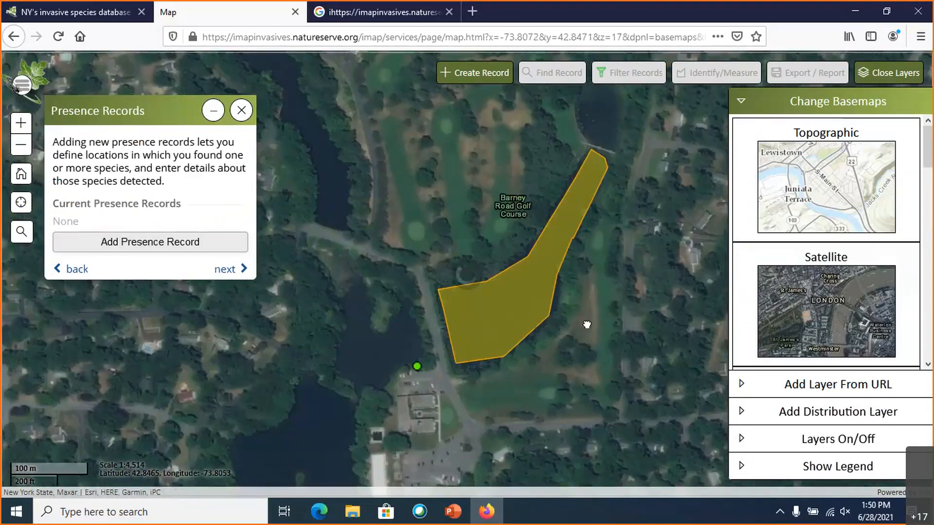
{"action": "left_click_drag", "start_coordinate": [585, 323], "coordinate": [565, 329]}
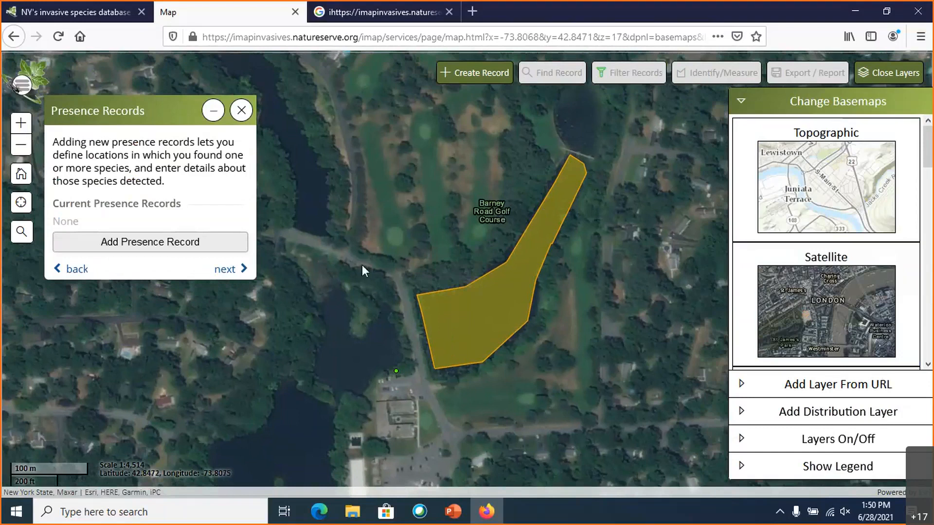
{"action": "left_click", "coordinate": [174, 247]}
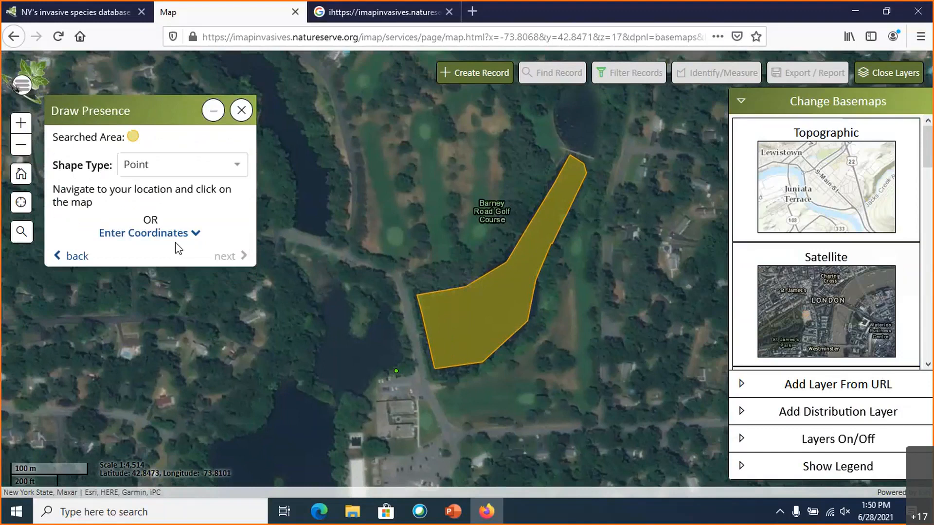
- Draw a four-vertex presence polygon along the pond's narrow northeastern arm, inside the searched area, and continue to its record details
{"action": "left_click", "coordinate": [232, 169]}
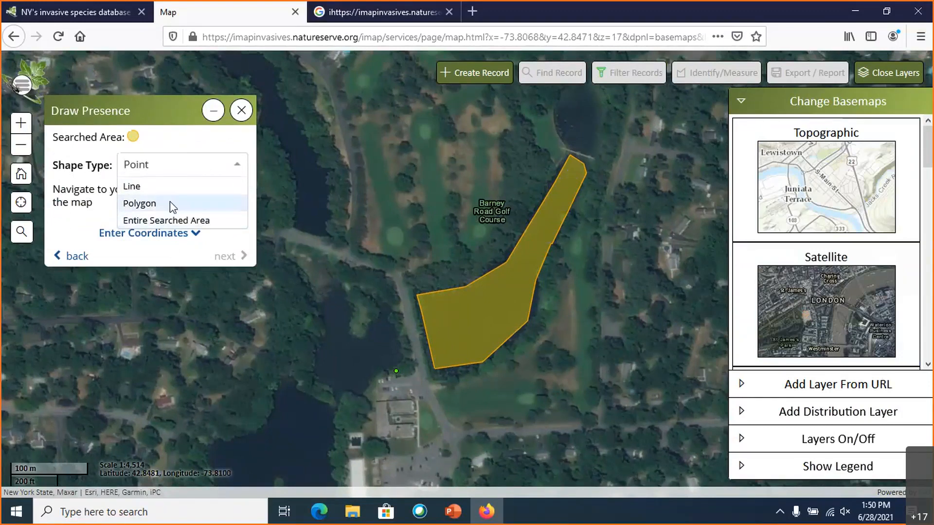
{"action": "left_click", "coordinate": [140, 204]}
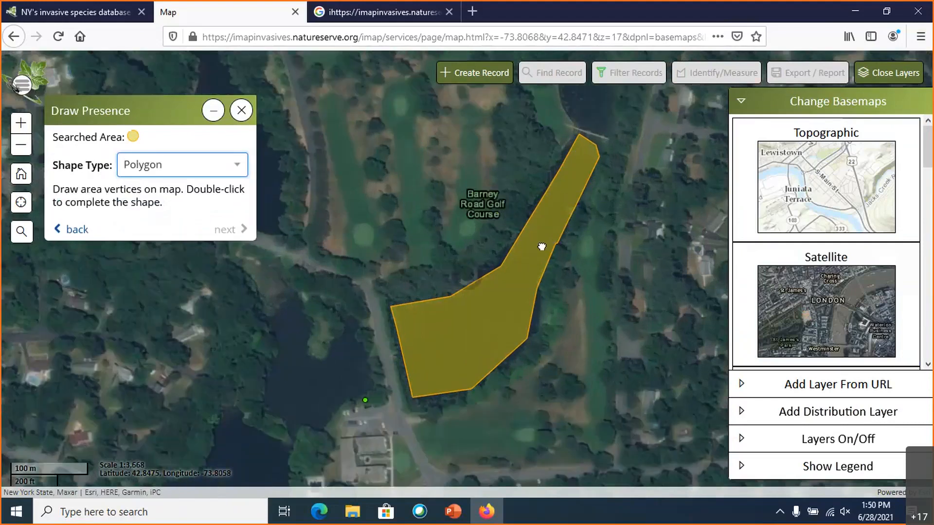
{"action": "scroll", "coordinate": [530, 245], "scroll_direction": "up", "scroll_amount": 1}
{"action": "left_click", "coordinate": [537, 300]}
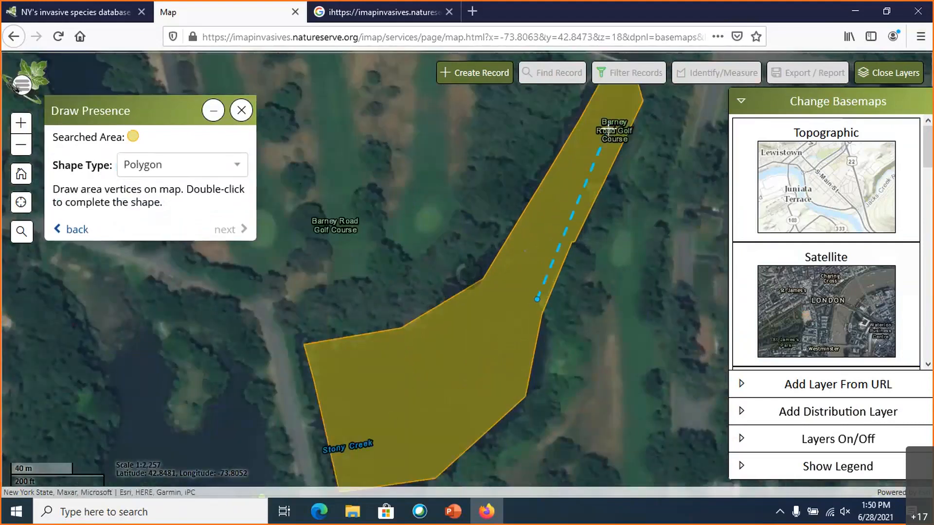
{"action": "left_click", "coordinate": [631, 110]}
{"action": "left_click", "coordinate": [607, 96]}
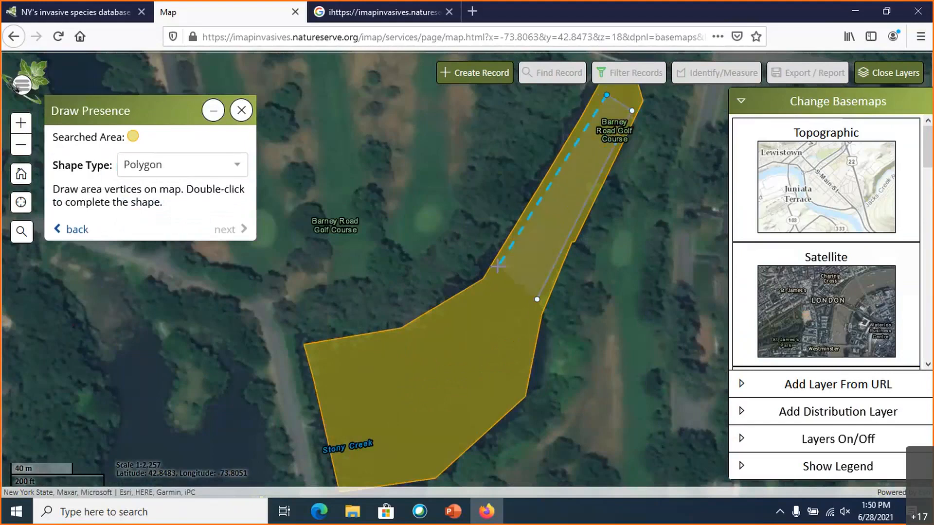
{"action": "double_click", "coordinate": [501, 278]}
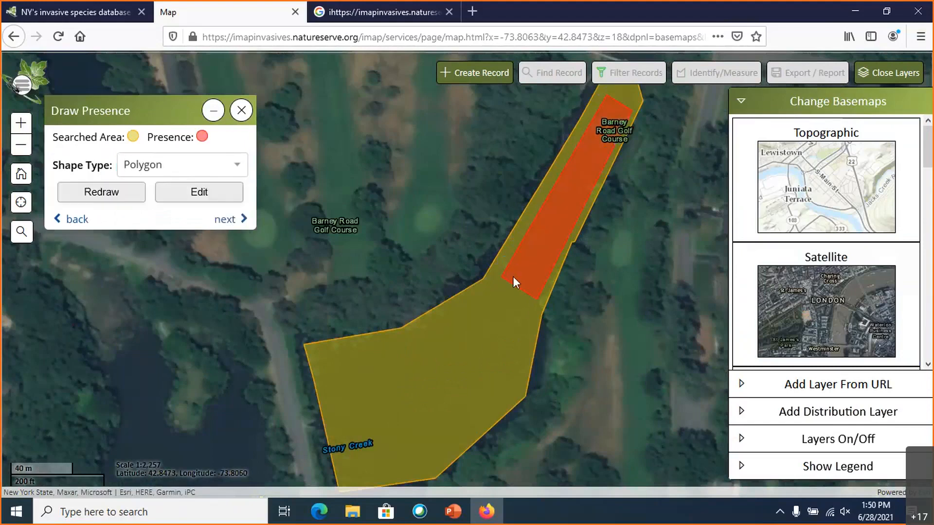
{"action": "left_click", "coordinate": [230, 222]}
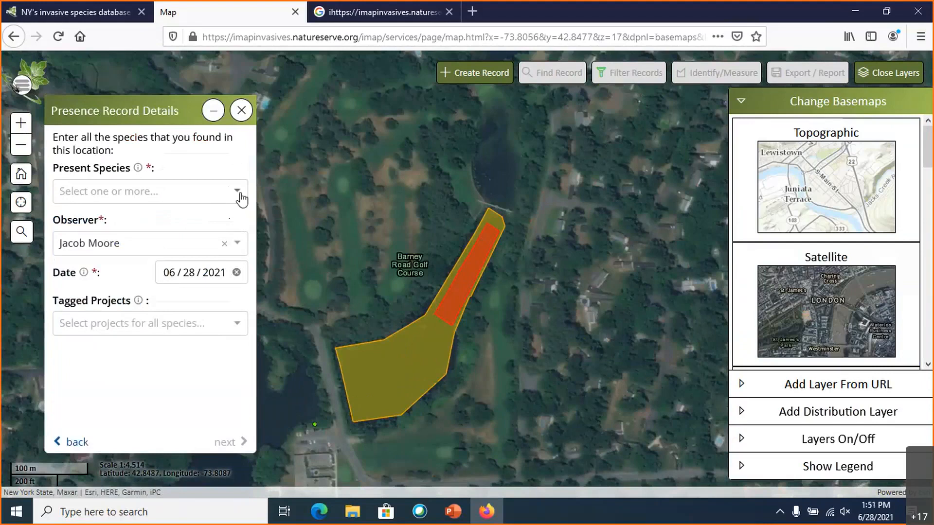
- Record A Fake Species (for testing) as the present species with a distribution of Dense plants/clumps, and accept the presence details
{"action": "left_click", "coordinate": [240, 197]}
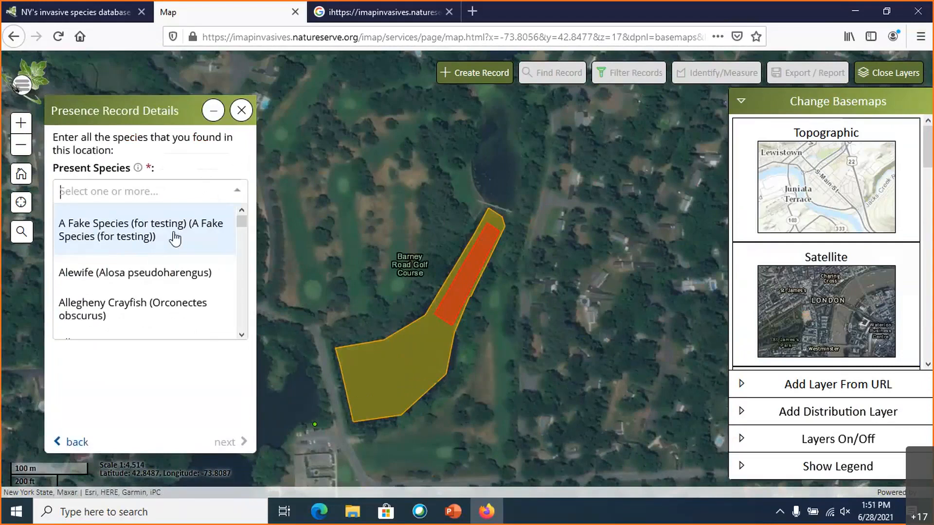
{"action": "left_click", "coordinate": [145, 239]}
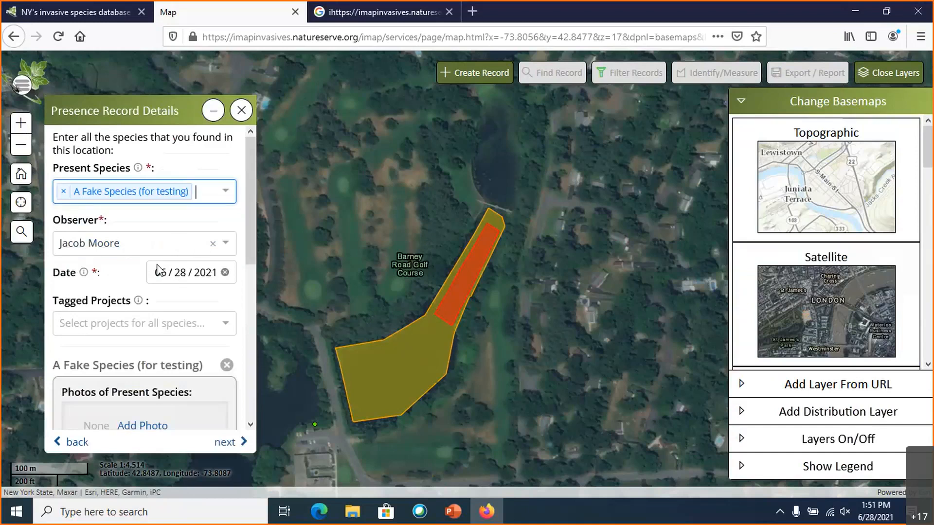
{"action": "scroll", "coordinate": [178, 264], "scroll_direction": "down", "scroll_amount": 5}
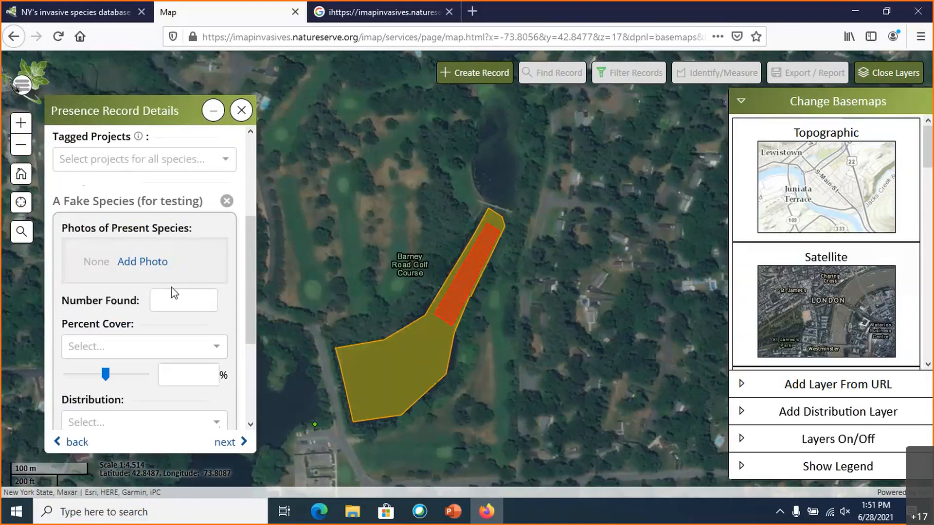
{"action": "scroll", "coordinate": [171, 290], "scroll_direction": "down", "scroll_amount": 2}
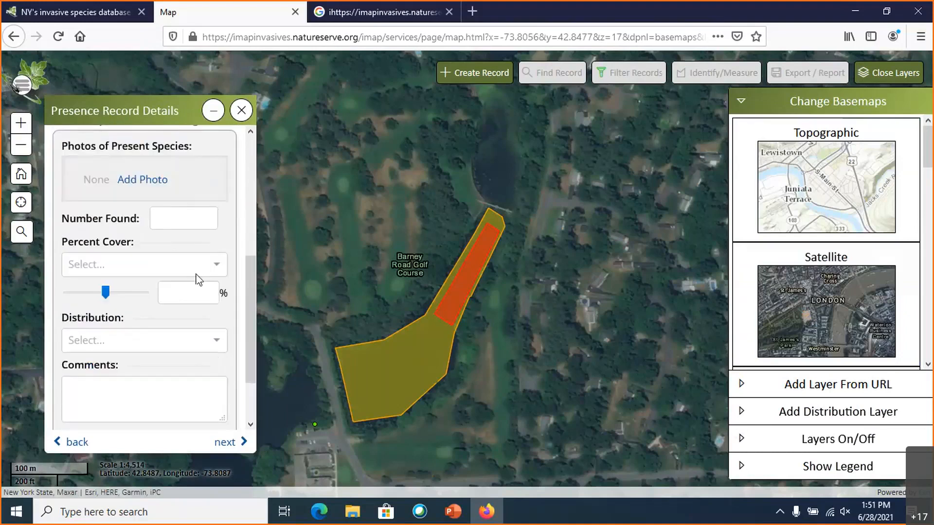
{"action": "scroll", "coordinate": [214, 280], "scroll_direction": "down", "scroll_amount": 2}
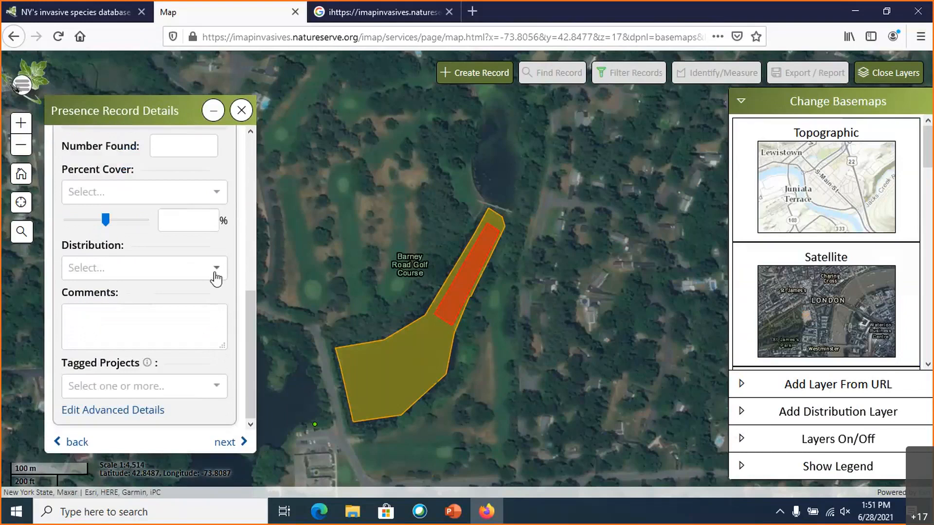
{"action": "left_click", "coordinate": [215, 277]}
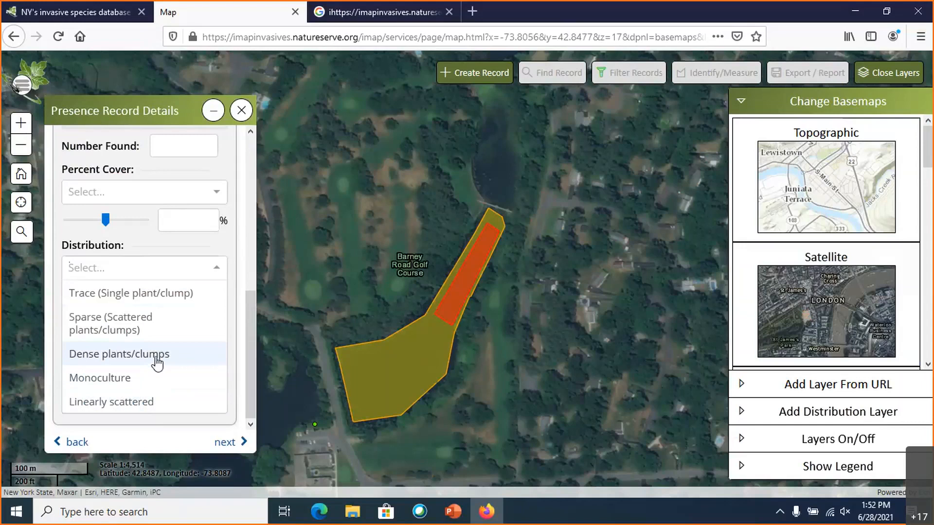
{"action": "left_click", "coordinate": [156, 357]}
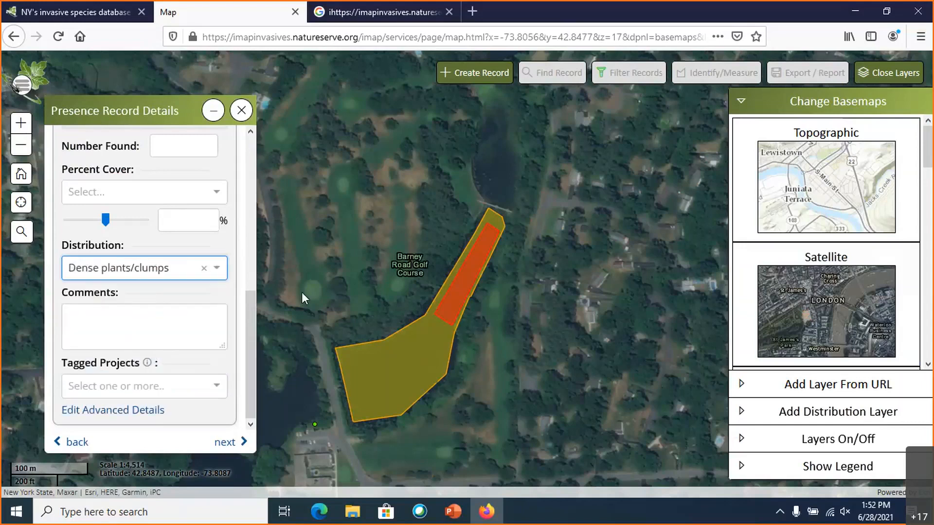
{"action": "left_click", "coordinate": [223, 442]}
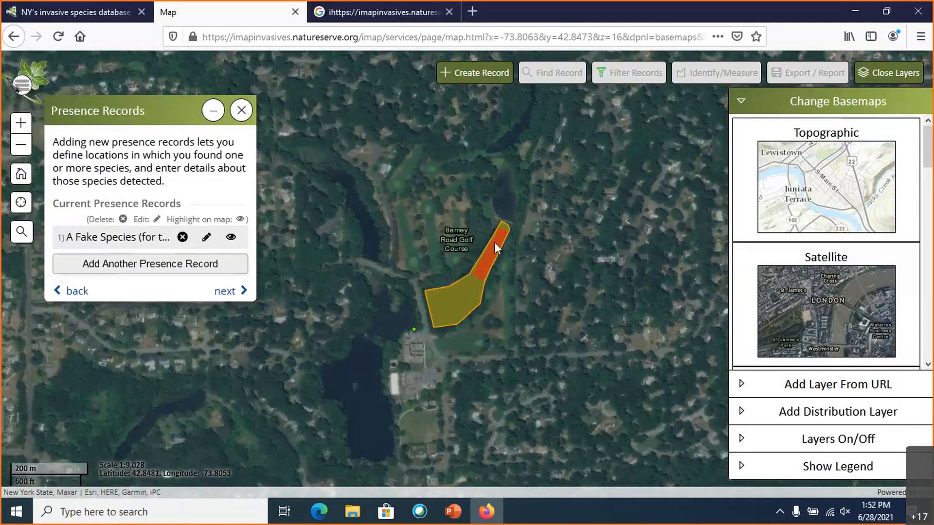
- Proceed to the treatment records and add one with A Fake Species (for testing) as its target species
{"action": "left_click", "coordinate": [225, 291]}
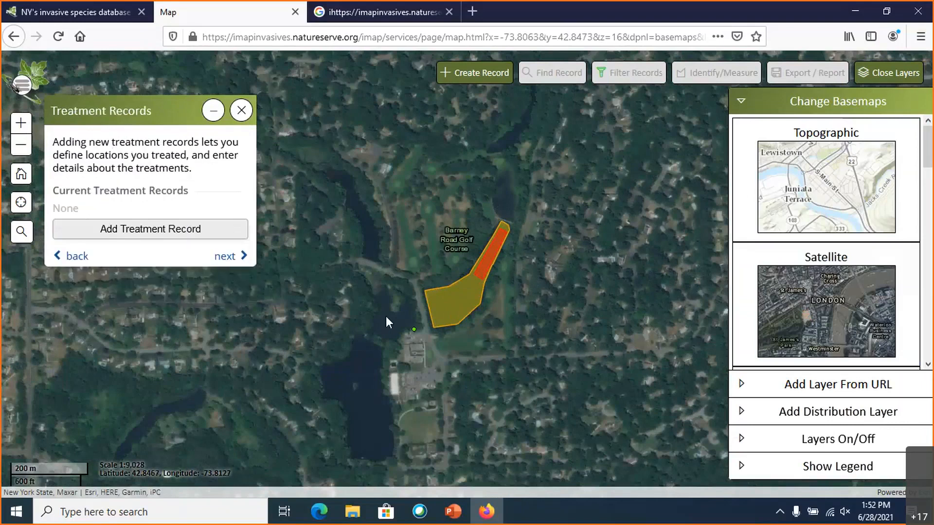
{"action": "scroll", "coordinate": [427, 307], "scroll_direction": "up", "scroll_amount": 1}
{"action": "left_click_drag", "start_coordinate": [558, 307], "coordinate": [496, 363]}
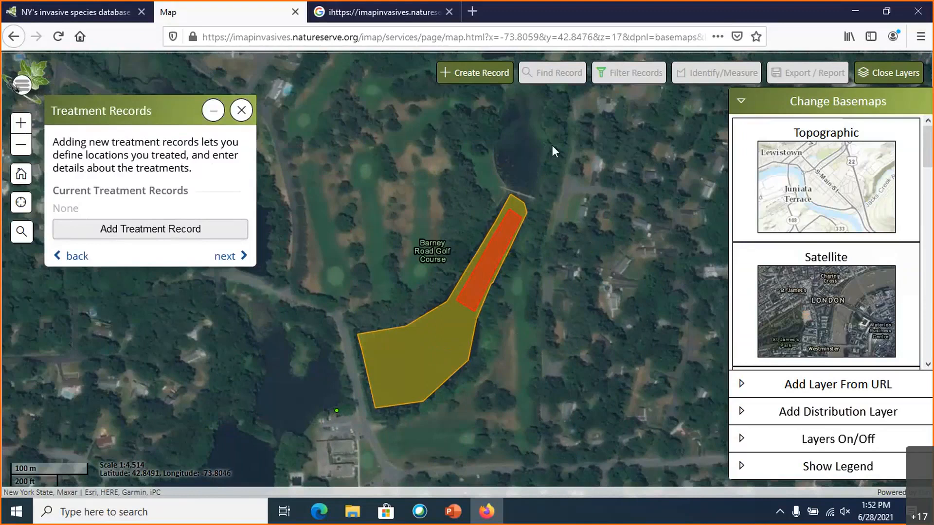
{"action": "left_click", "coordinate": [190, 238]}
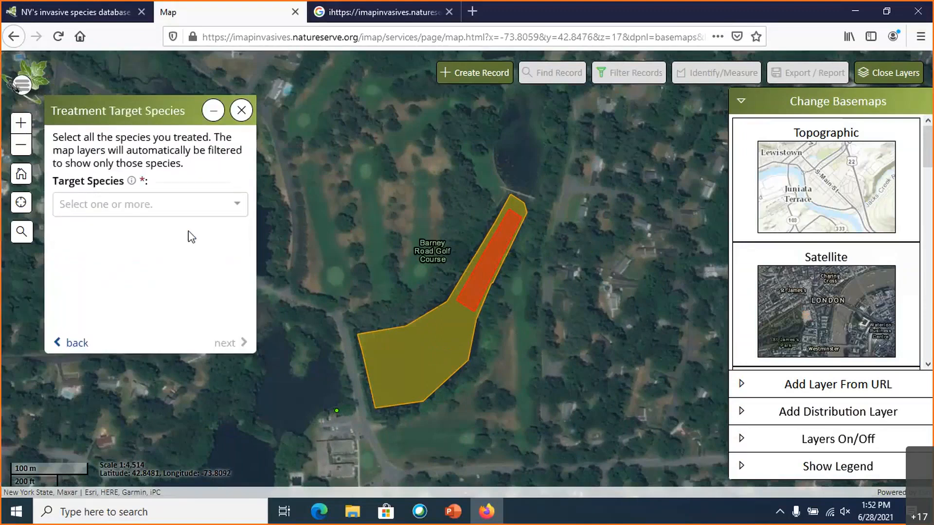
{"action": "left_click", "coordinate": [236, 207]}
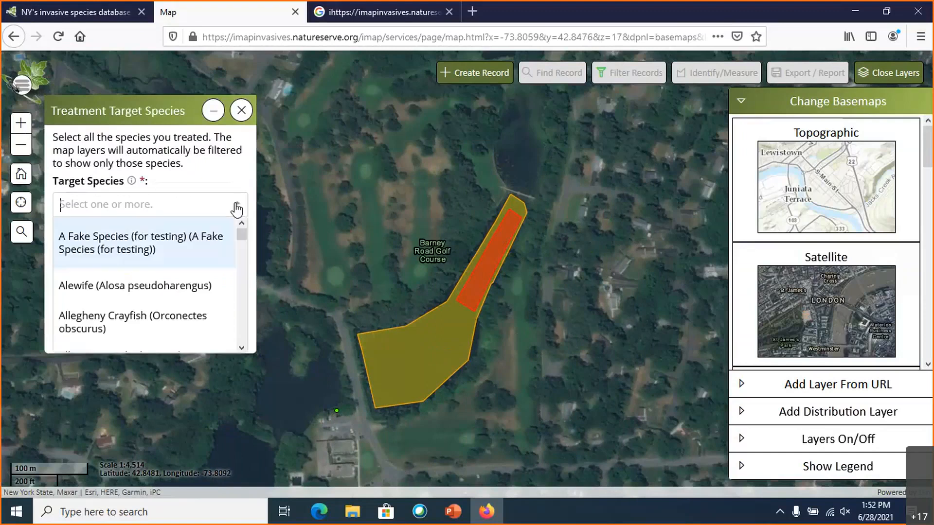
{"action": "left_click", "coordinate": [115, 242]}
{"action": "left_click", "coordinate": [223, 343]}
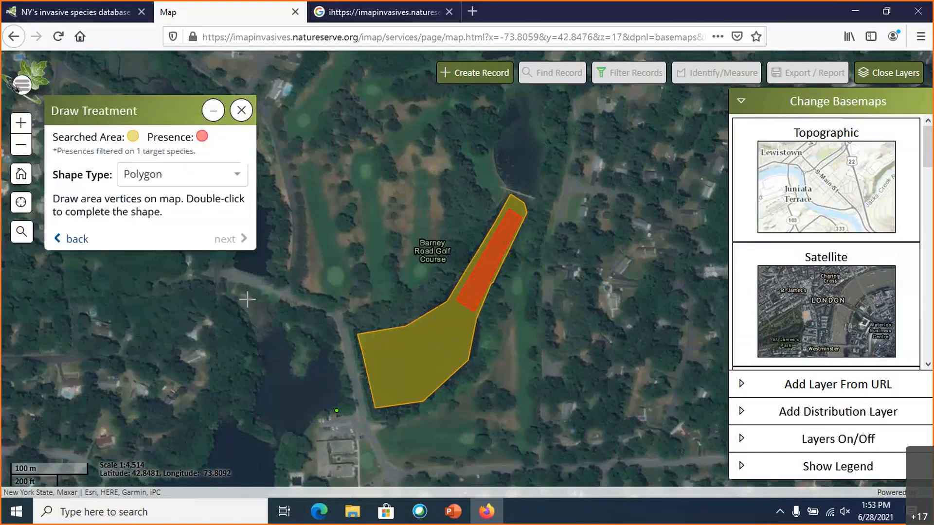
- Draw a four-vertex treatment polygon covering the presence area in the pond's narrow arm, and continue to its record details
{"action": "scroll", "coordinate": [441, 292], "scroll_direction": "up", "scroll_amount": 1}
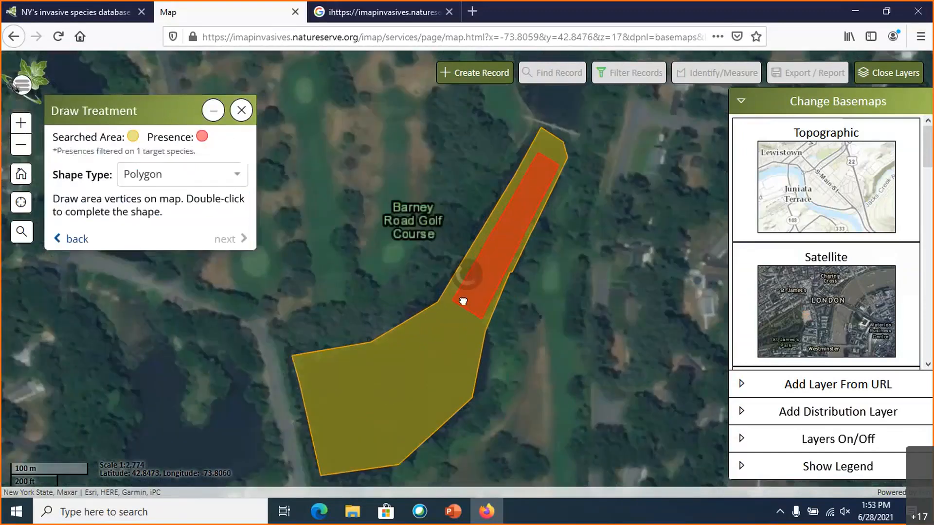
{"action": "left_click", "coordinate": [238, 178]}
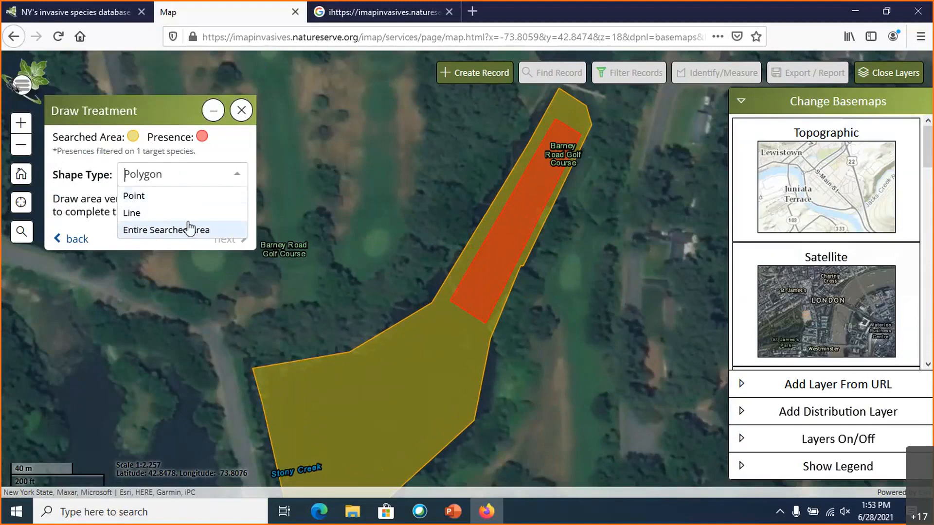
{"action": "left_click", "coordinate": [238, 175]}
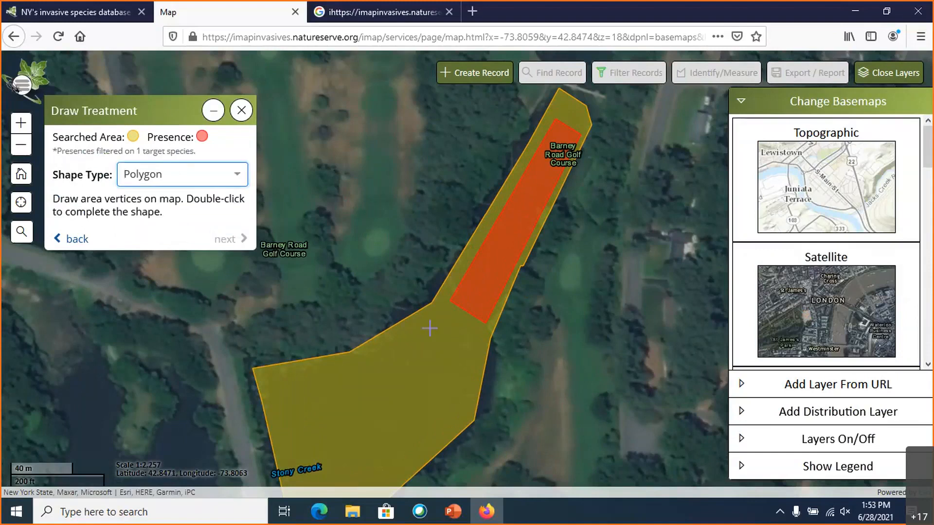
{"action": "left_click", "coordinate": [444, 304]}
{"action": "left_click", "coordinate": [489, 328]}
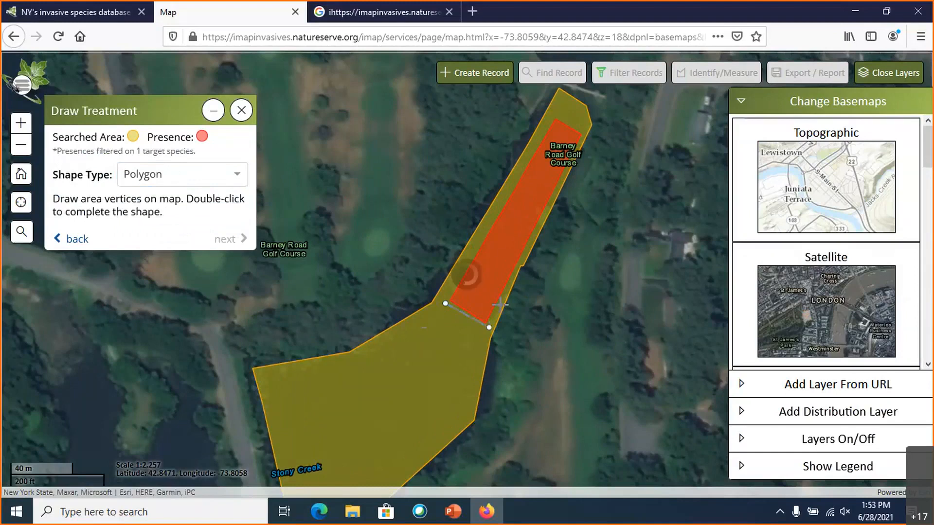
{"action": "left_click", "coordinate": [583, 131]}
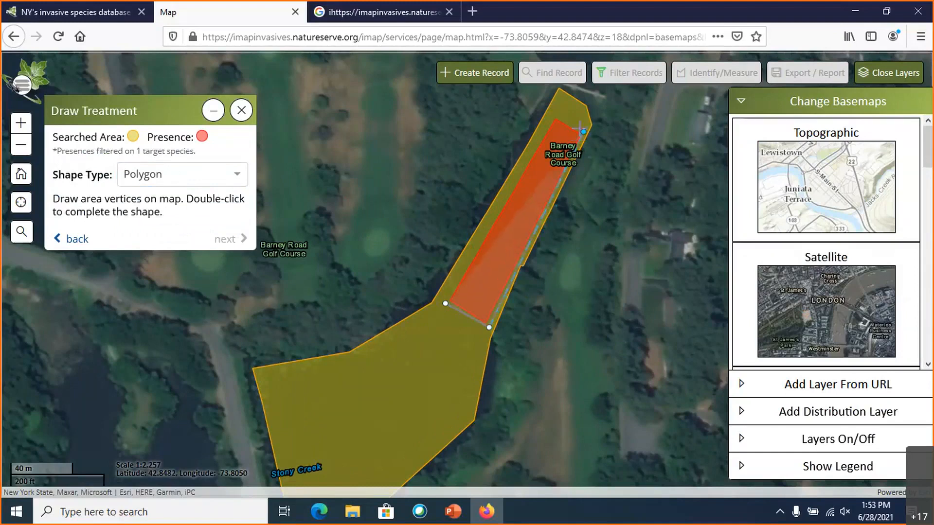
{"action": "left_click", "coordinate": [551, 114]}
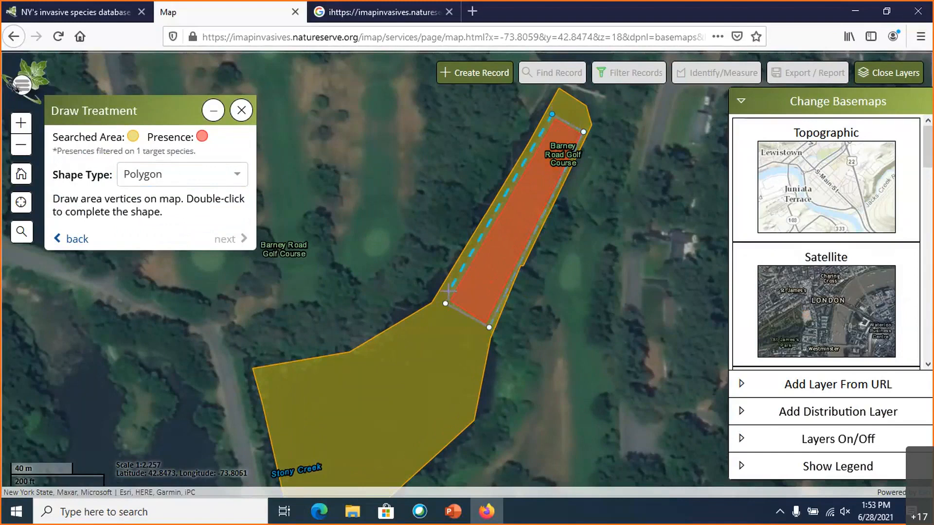
{"action": "double_click", "coordinate": [448, 291]}
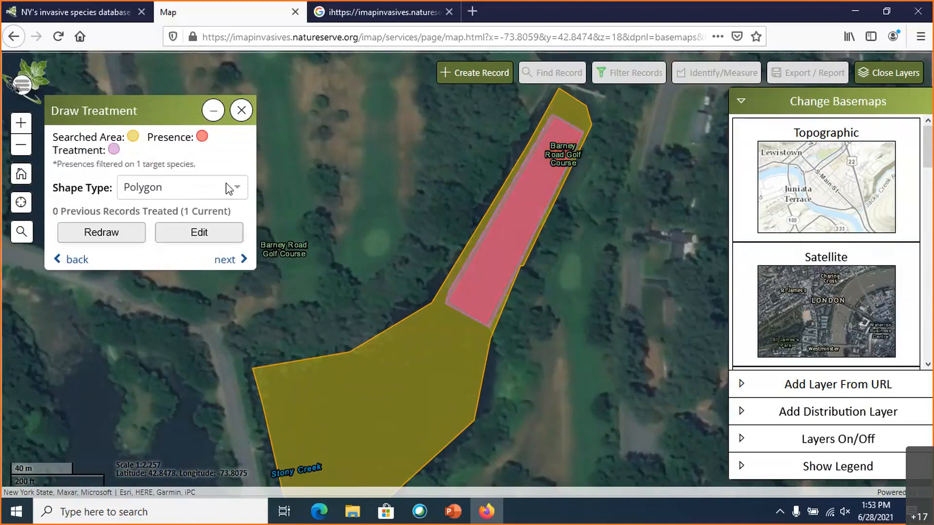
{"action": "left_click", "coordinate": [229, 261]}
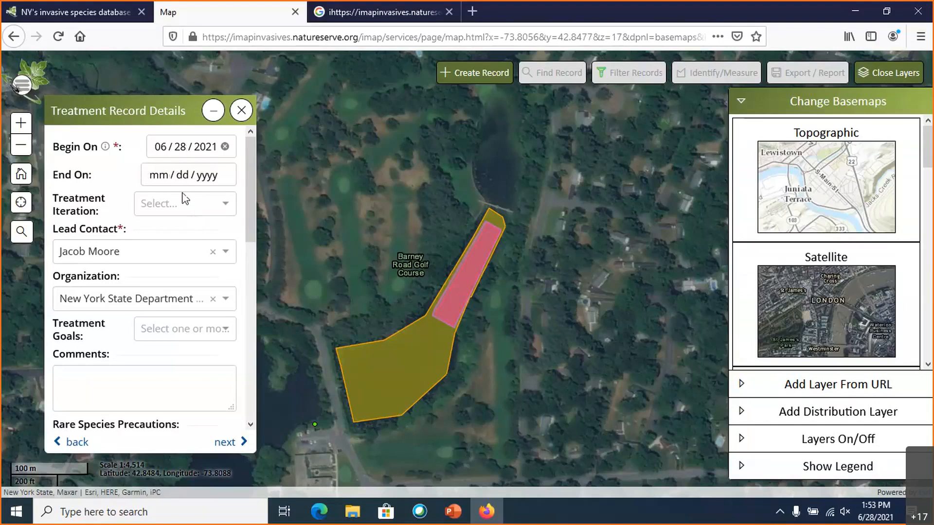
- Examine the available treatment iteration options in the treatment record without choosing one
{"action": "left_click", "coordinate": [207, 203]}
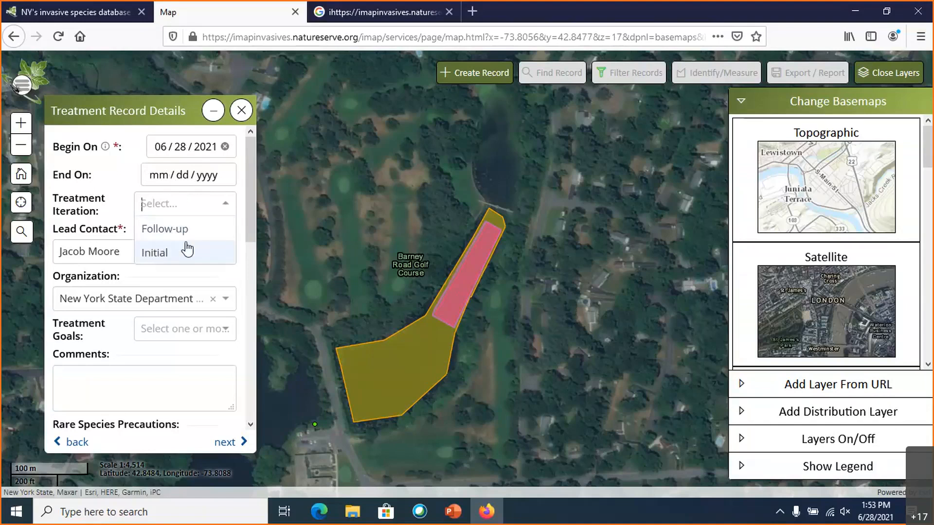
{"action": "left_click", "coordinate": [225, 204]}
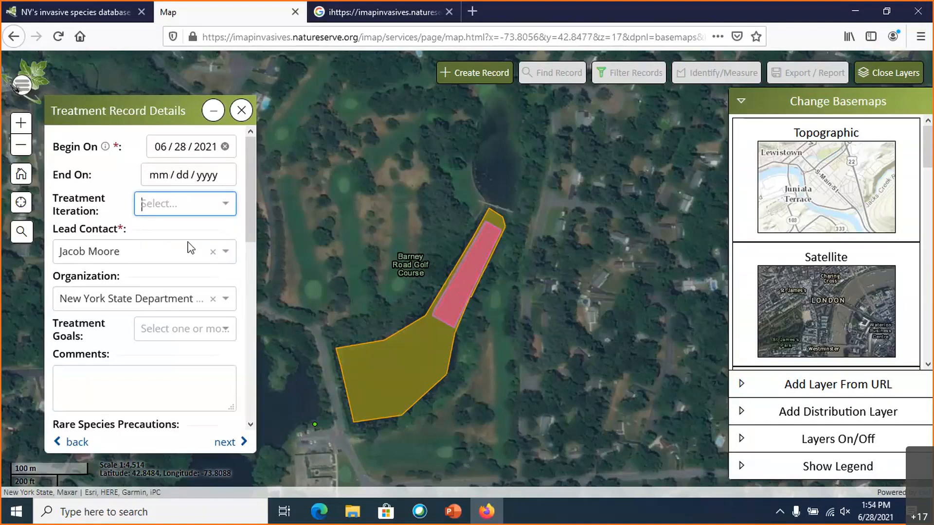
- Examine the treatment goal options and the remaining optional fields of the treatment record without choosing a goal
{"action": "scroll", "coordinate": [188, 243], "scroll_direction": "down", "scroll_amount": 3}
{"action": "scroll", "coordinate": [188, 239], "scroll_direction": "down", "scroll_amount": 3}
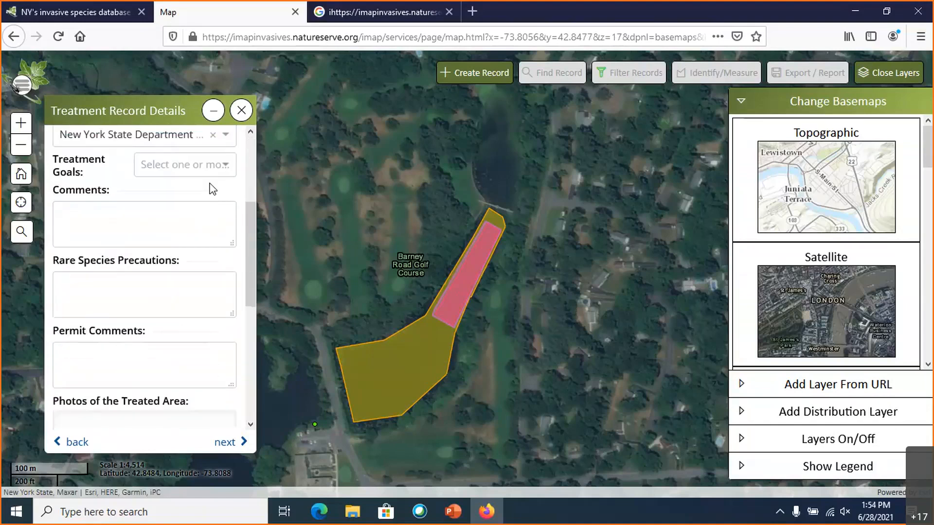
{"action": "left_click", "coordinate": [214, 165]}
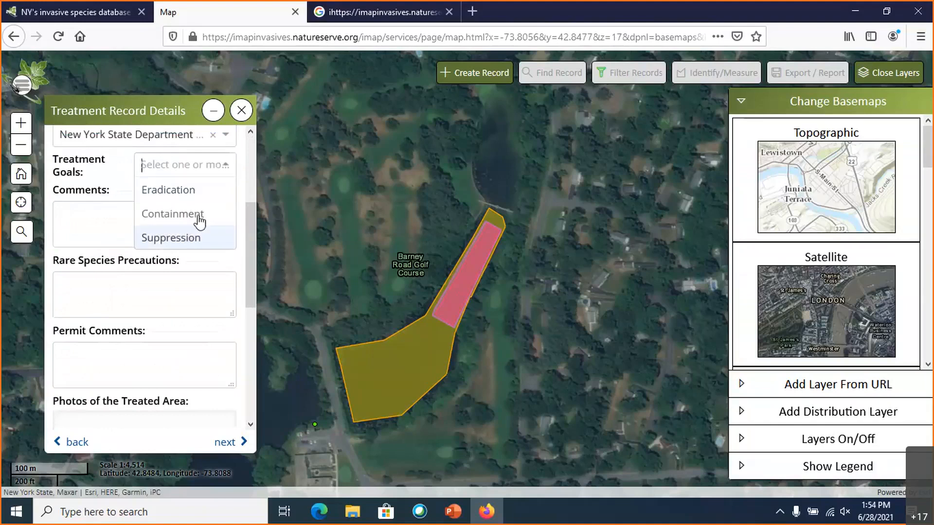
{"action": "left_click", "coordinate": [225, 170]}
{"action": "scroll", "coordinate": [151, 221], "scroll_direction": "down", "scroll_amount": 1}
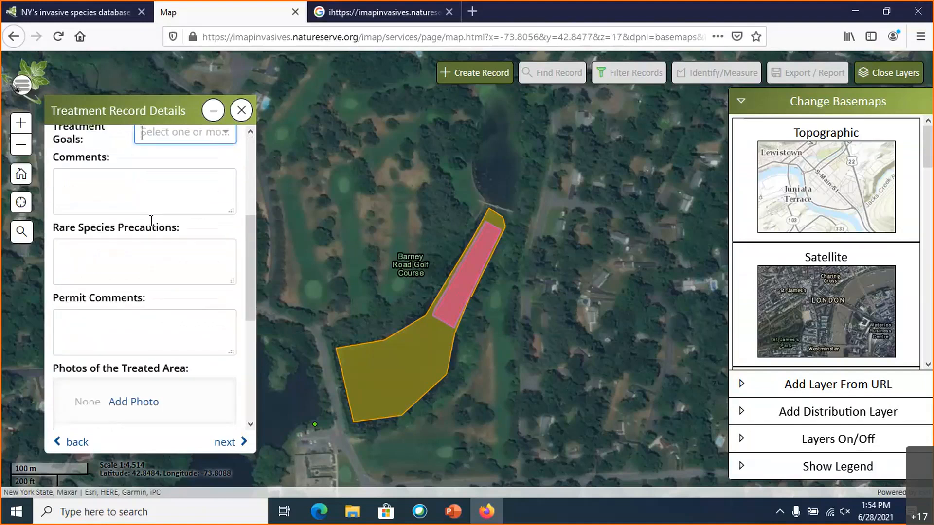
{"action": "scroll", "coordinate": [151, 220], "scroll_direction": "down", "scroll_amount": 4}
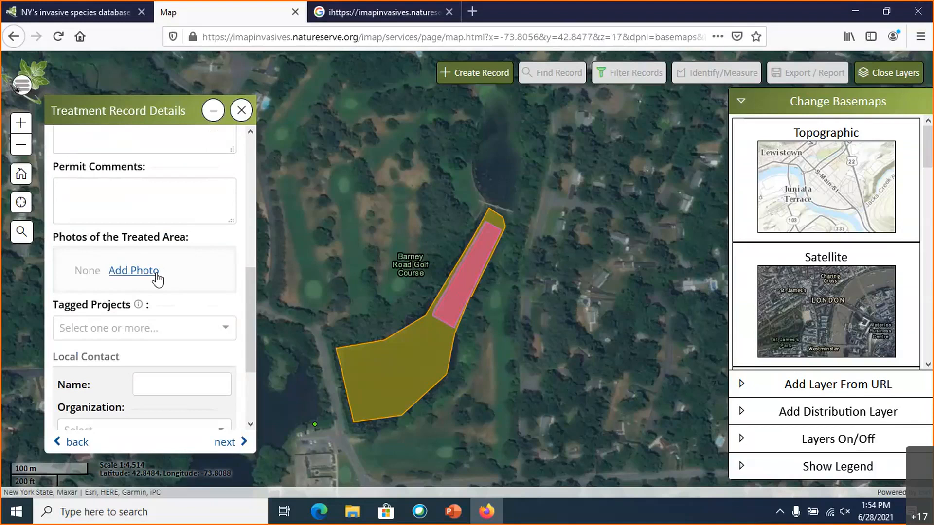
- Enter the volunteer effort "5 people, 8 hours" in the treatment record's general comments
{"action": "scroll", "coordinate": [147, 272], "scroll_direction": "up", "scroll_amount": 3}
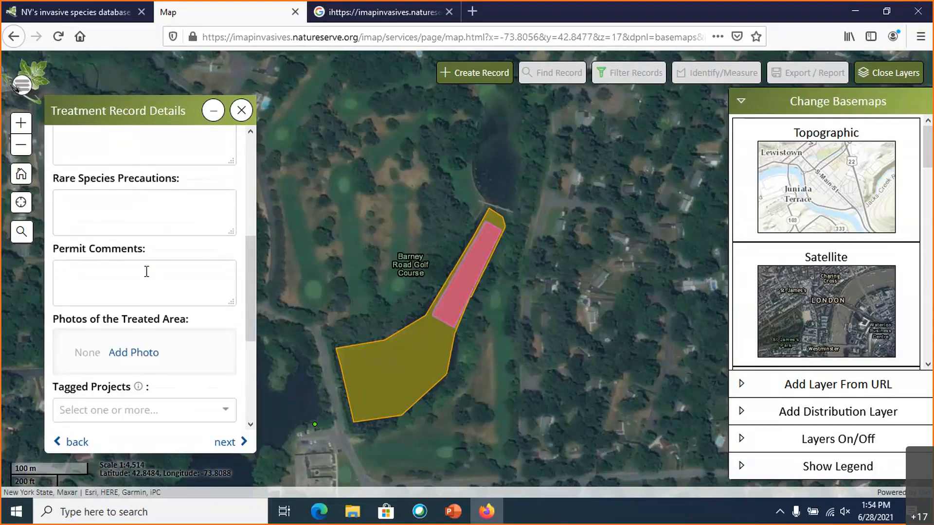
{"action": "scroll", "coordinate": [146, 271], "scroll_direction": "up", "scroll_amount": 4}
{"action": "left_click", "coordinate": [130, 294]}
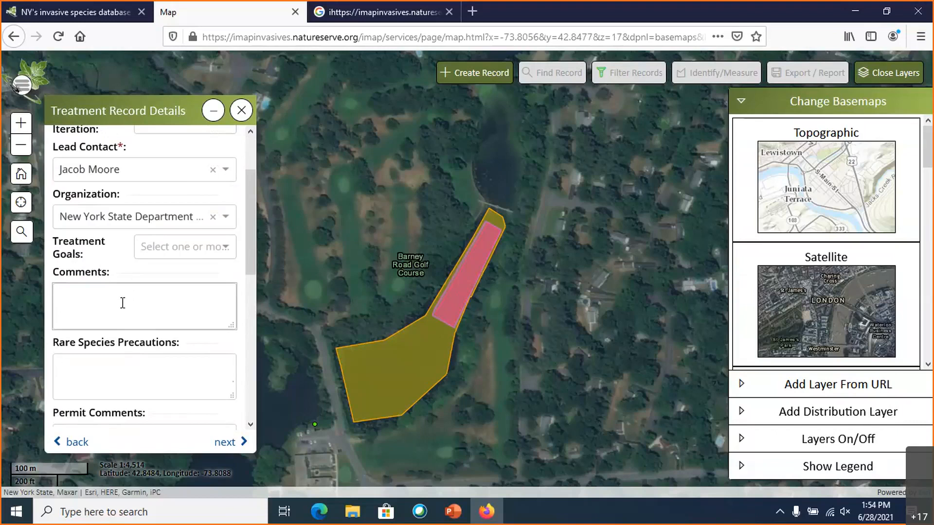
{"action": "type", "text": "5"}
{"action": "type", "text": " pw"}
{"action": "key", "text": "BackSpace"}
{"action": "type", "text": "eople"}
{"action": "type", "text": ", 8 hours"}
- Leave the remaining optional treatment record fields blank and continue to the treatment type details
{"action": "scroll", "coordinate": [91, 310], "scroll_direction": "down", "scroll_amount": 2}
{"action": "scroll", "coordinate": [102, 282], "scroll_direction": "down", "scroll_amount": 1}
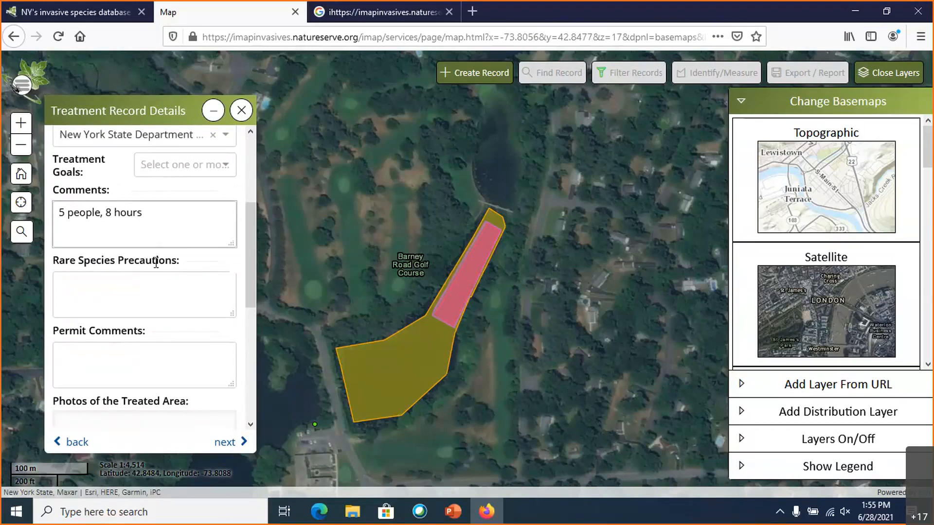
{"action": "scroll", "coordinate": [159, 263], "scroll_direction": "down", "scroll_amount": 2}
{"action": "scroll", "coordinate": [222, 322], "scroll_direction": "down", "scroll_amount": 3}
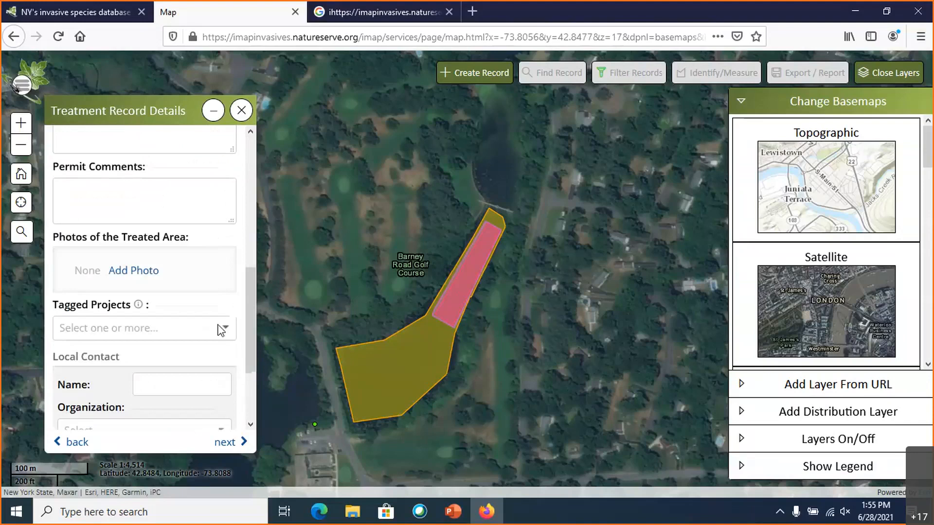
{"action": "scroll", "coordinate": [198, 339], "scroll_direction": "down", "scroll_amount": 3}
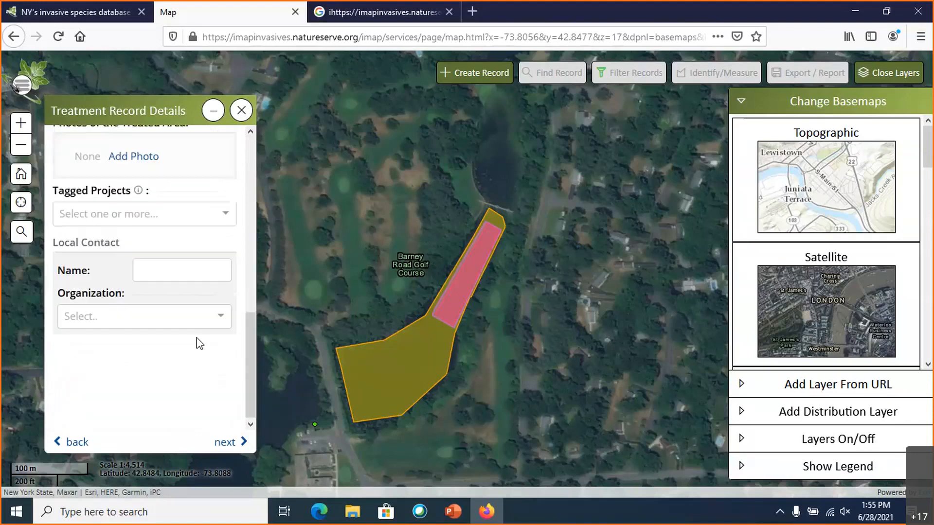
{"action": "left_click", "coordinate": [228, 443]}
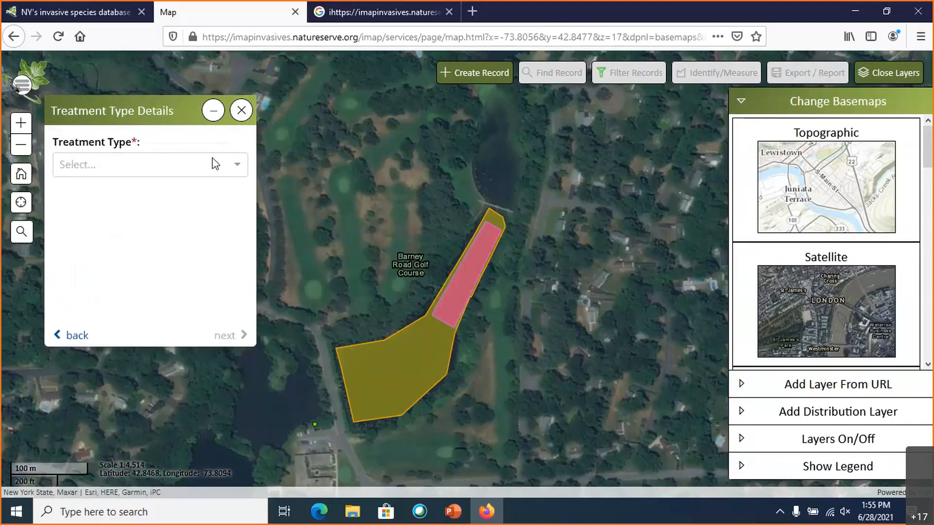
- Set the treatment type to Physical with Mechanical/Manual as the physical treatment method
{"action": "left_click", "coordinate": [237, 168]}
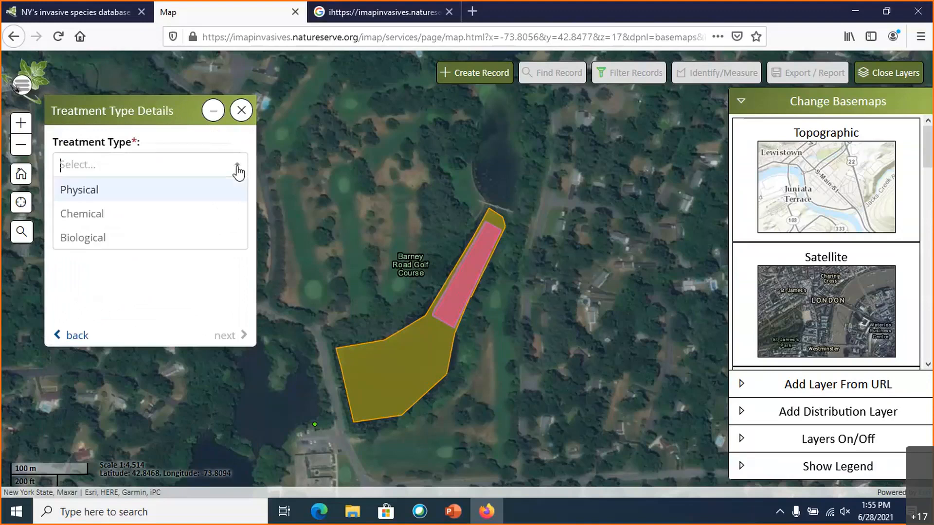
{"action": "left_click", "coordinate": [123, 197]}
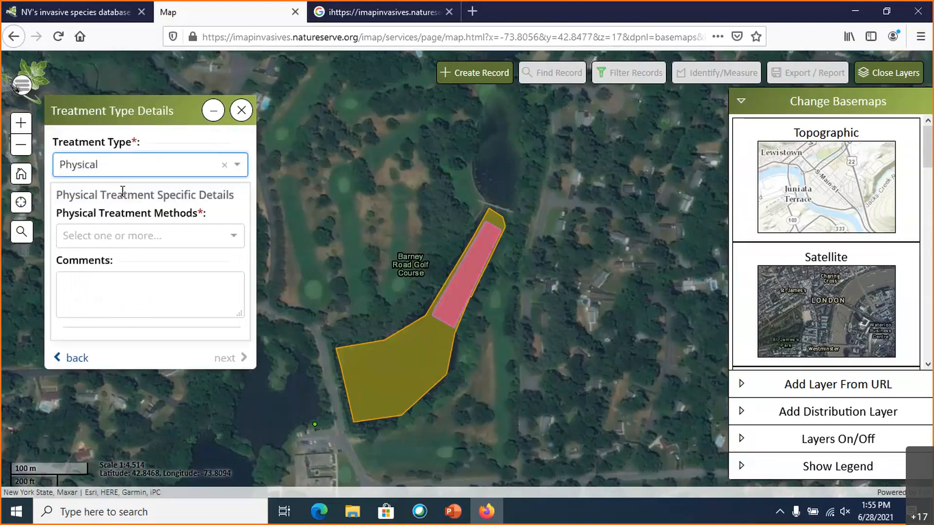
{"action": "left_click", "coordinate": [231, 238]}
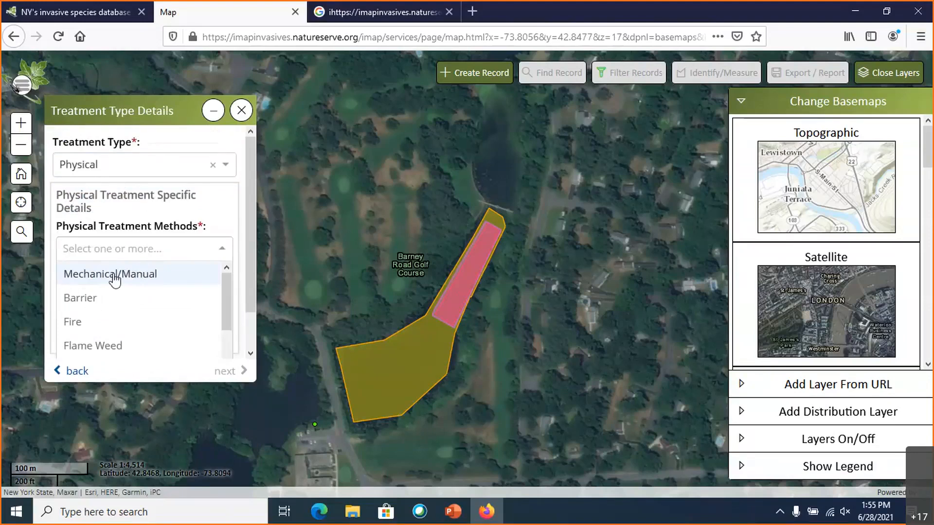
{"action": "left_click", "coordinate": [143, 279]}
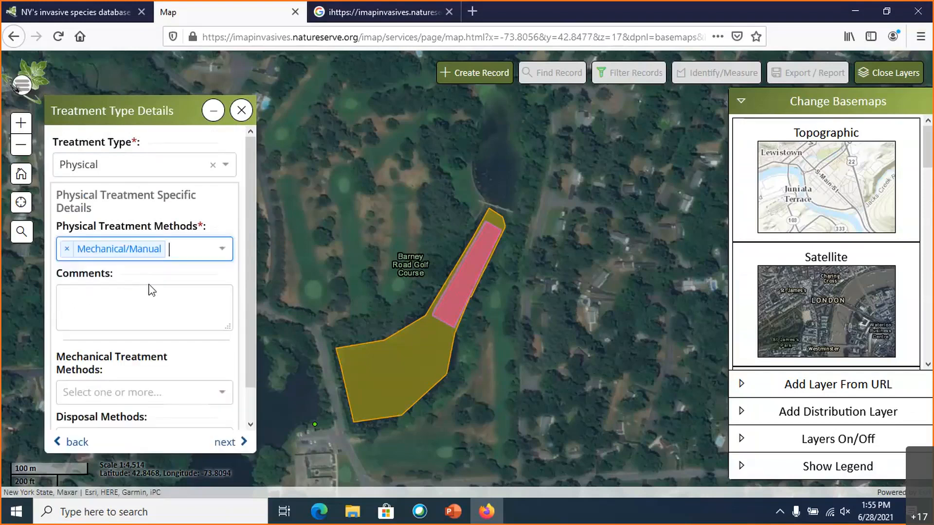
- Choose Pull as the mechanical treatment method and Compost as the disposal method
{"action": "scroll", "coordinate": [149, 287], "scroll_direction": "down", "scroll_amount": 1}
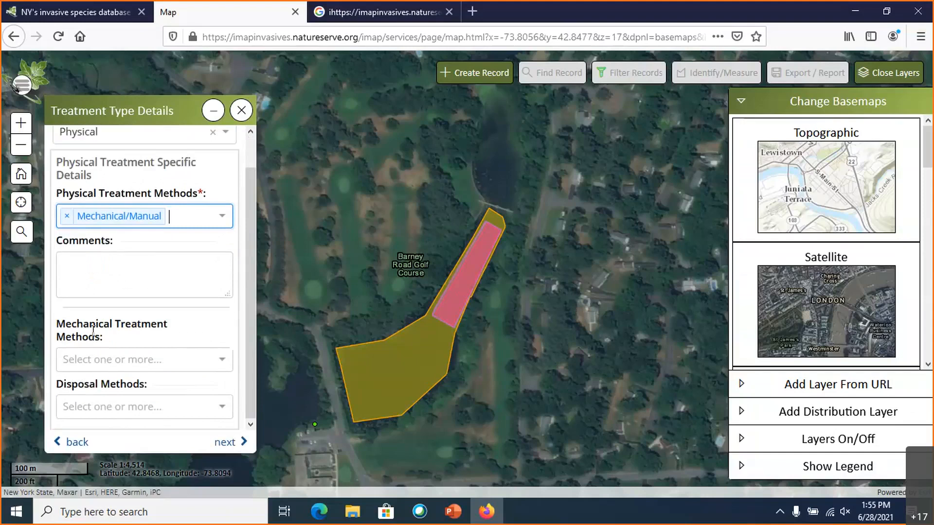
{"action": "left_click", "coordinate": [222, 359]}
{"action": "scroll", "coordinate": [180, 390], "scroll_direction": "down", "scroll_amount": 2}
{"action": "scroll", "coordinate": [168, 394], "scroll_direction": "down", "scroll_amount": 2}
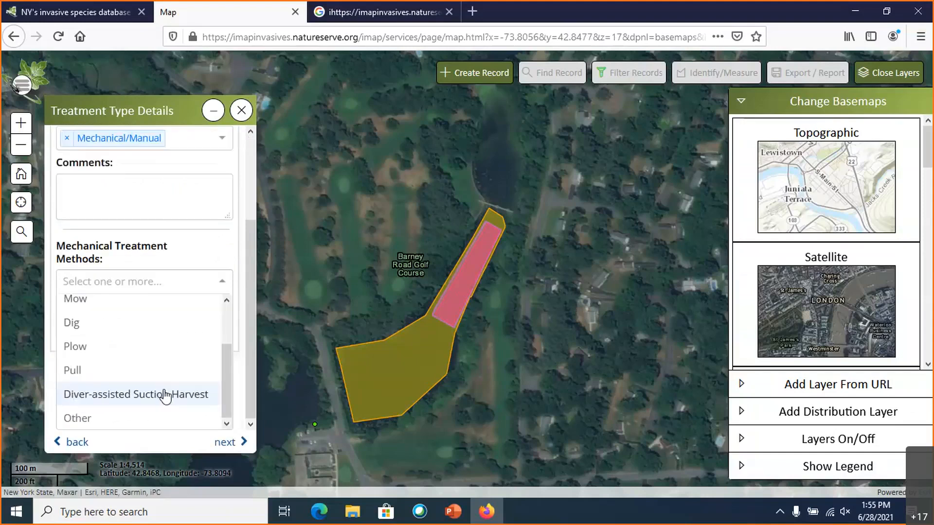
{"action": "left_click", "coordinate": [97, 372]}
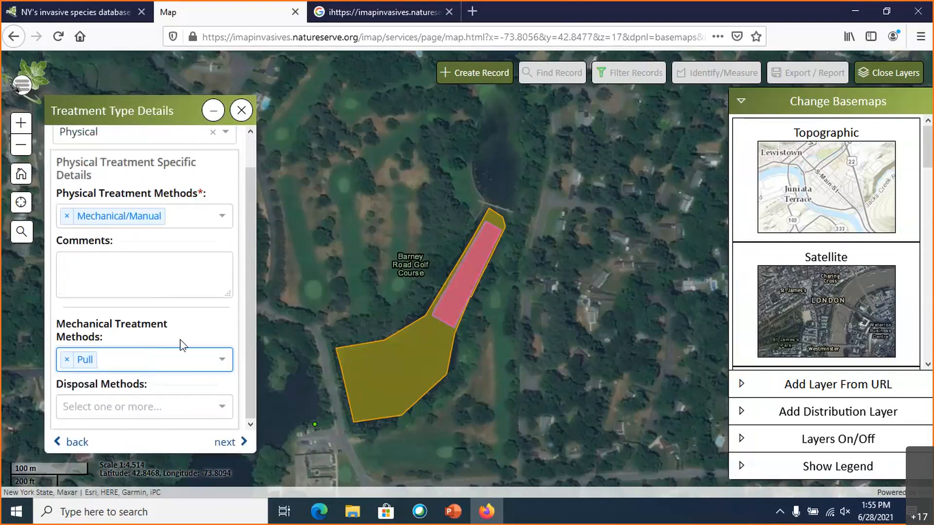
{"action": "left_click", "coordinate": [226, 411]}
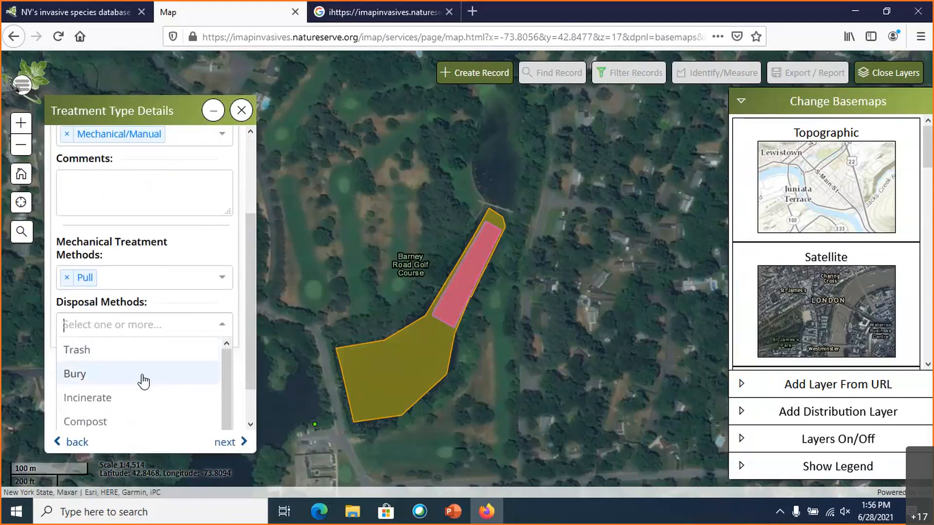
{"action": "left_click", "coordinate": [132, 422]}
- Add the comment "Biomass: 10 garbage bags" to the physical treatment details and accept the treatment type
{"action": "scroll", "coordinate": [158, 340], "scroll_direction": "up", "scroll_amount": 2}
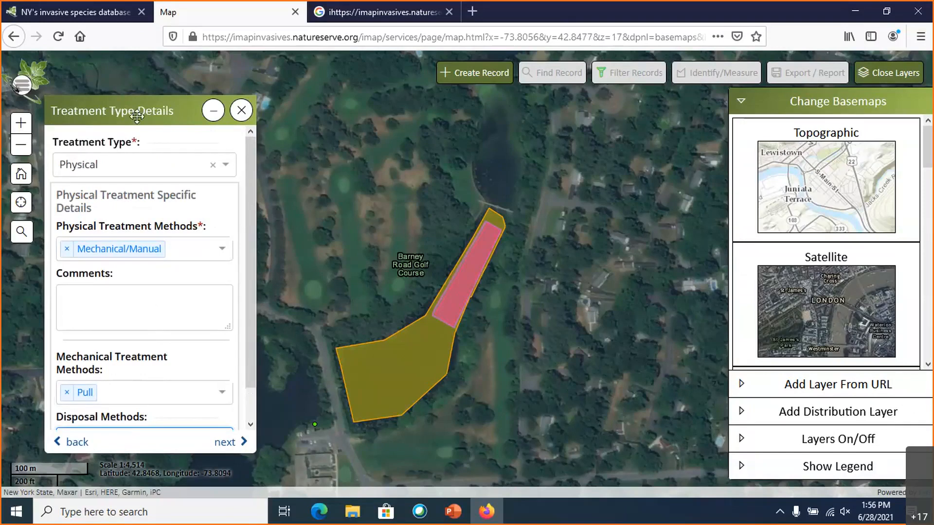
{"action": "left_click", "coordinate": [113, 310]}
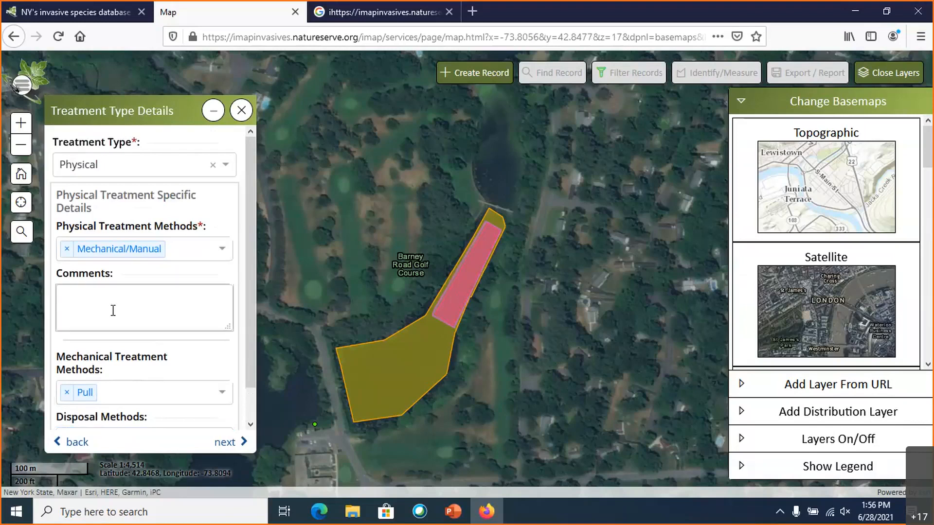
{"action": "type", "text": "Biomass"}
{"action": "type", "text": "10 garbage bags"}
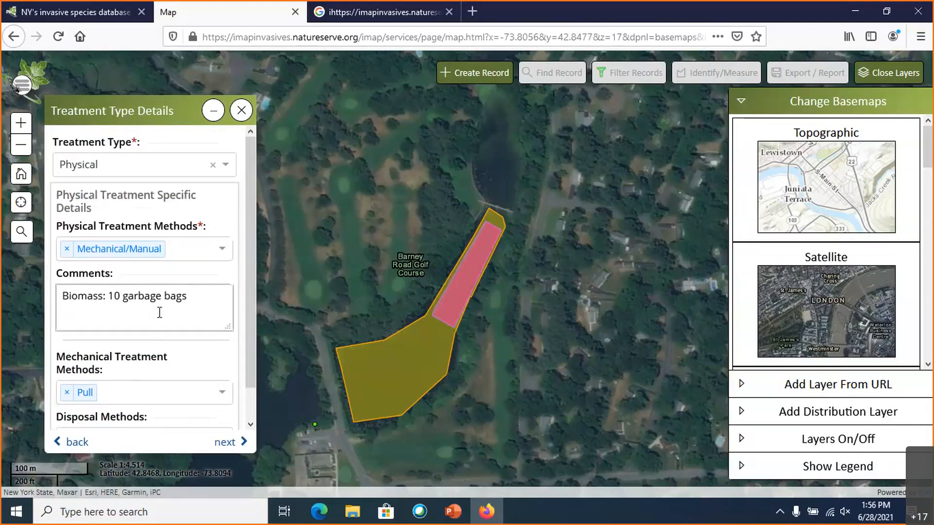
{"action": "scroll", "coordinate": [155, 326], "scroll_direction": "down", "scroll_amount": 1}
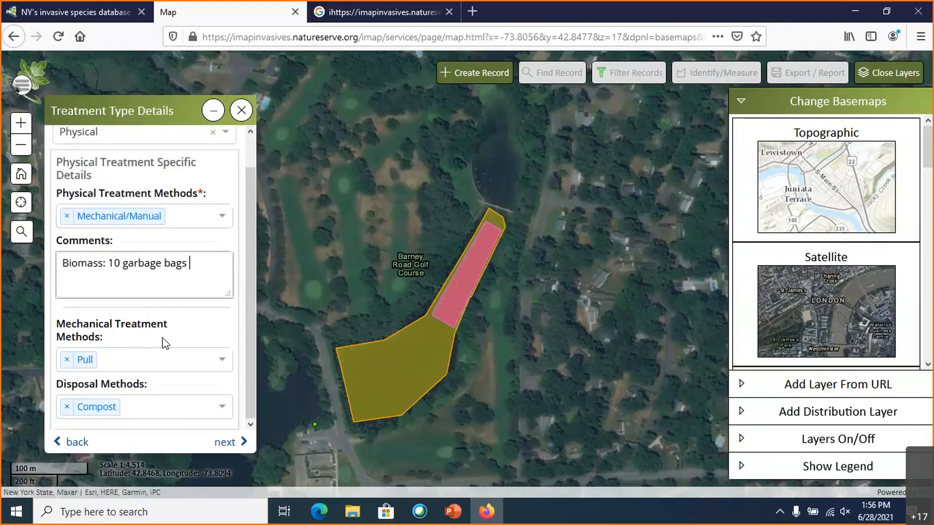
{"action": "left_click", "coordinate": [225, 444]}
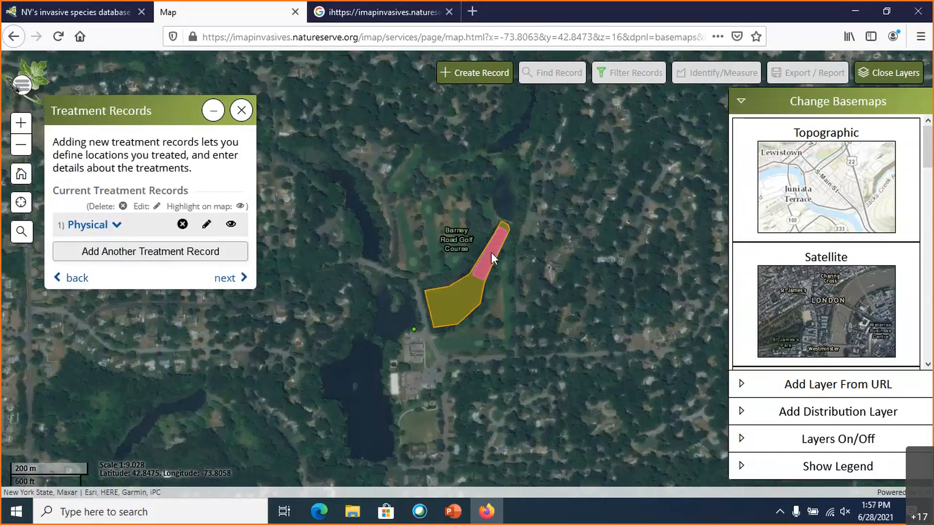
- Proceed to the summary without adding not-detected species, review it to the end, and complete the record
{"action": "left_click", "coordinate": [240, 279]}
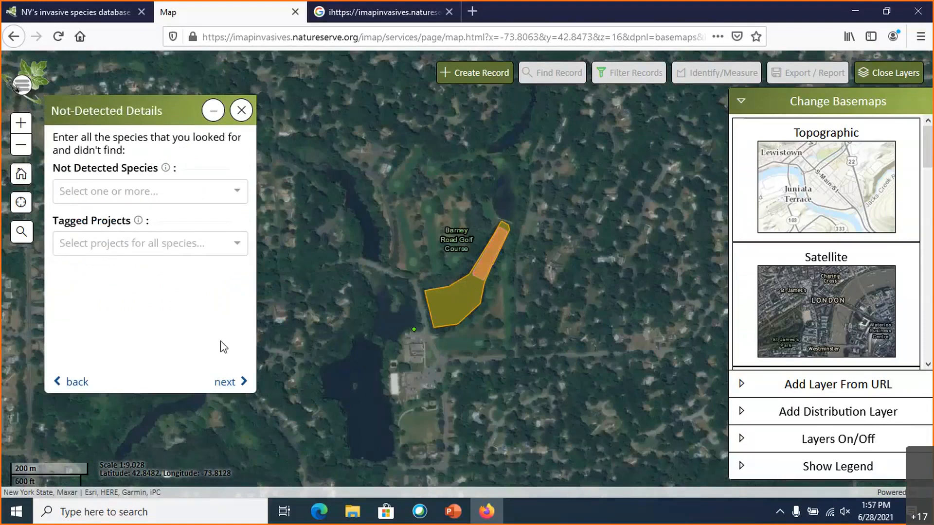
{"action": "left_click", "coordinate": [227, 382]}
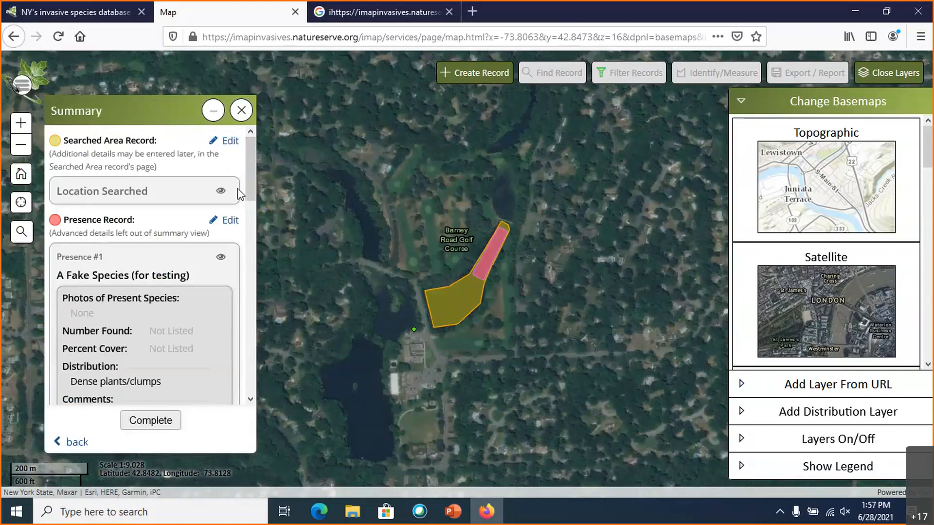
{"action": "mouse_move", "coordinate": [251, 188]}
{"action": "left_mouse_down"}
{"action": "mouse_move", "coordinate": [257, 404]}
{"action": "mouse_move", "coordinate": [253, 184]}
{"action": "left_mouse_up"}
{"action": "left_click_drag", "start_coordinate": [246, 182], "coordinate": [252, 379]}
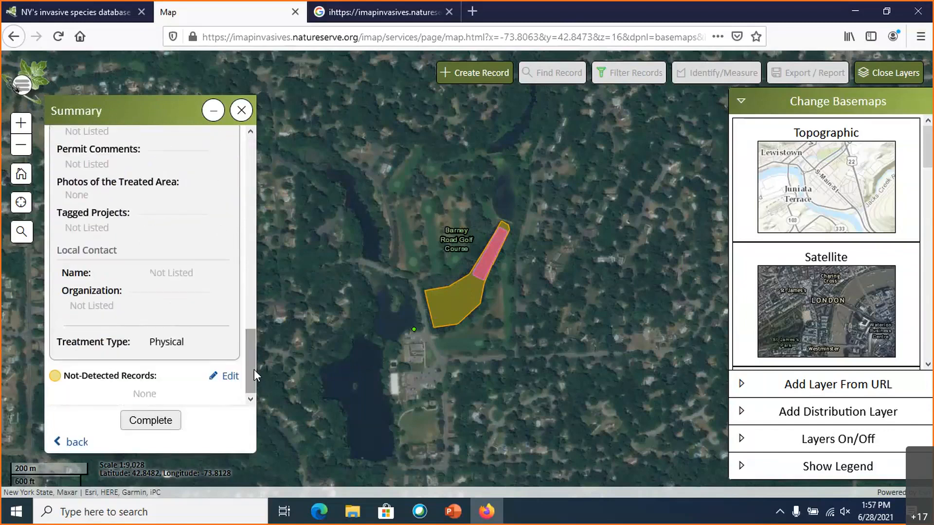
{"action": "left_click", "coordinate": [165, 423]}
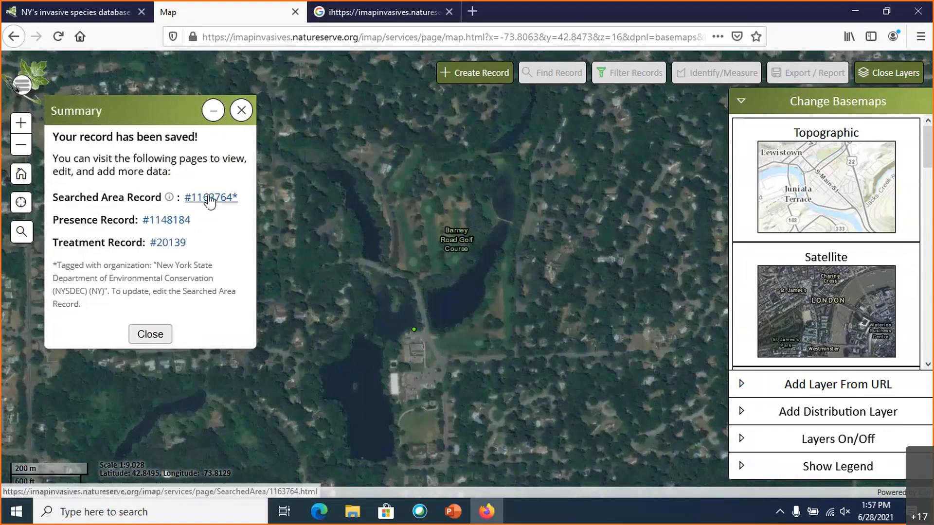
- Open the saved presence record's page, review its details, and return to the map
{"action": "left_click", "coordinate": [184, 219]}
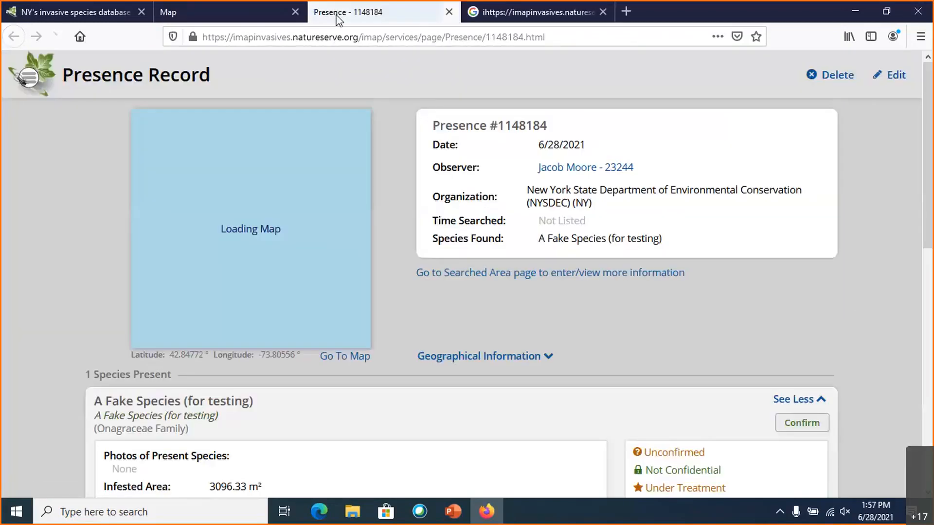
{"action": "scroll", "coordinate": [447, 261], "scroll_direction": "down", "scroll_amount": 4}
{"action": "scroll", "coordinate": [446, 261], "scroll_direction": "down", "scroll_amount": 4}
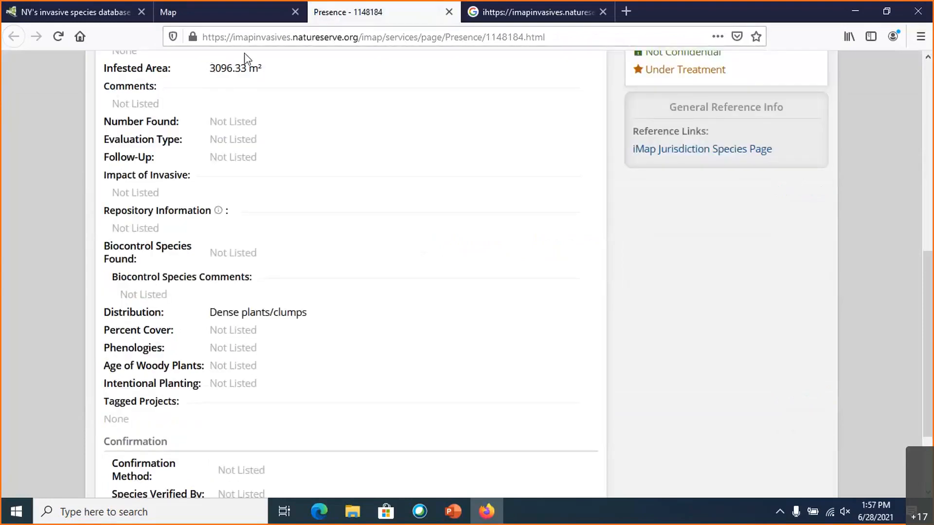
{"action": "left_click", "coordinate": [250, 12]}
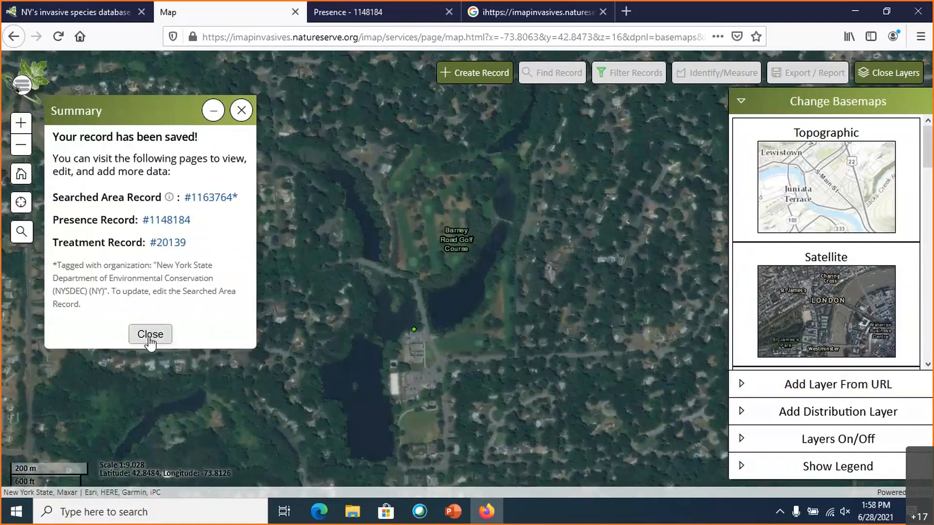
{"action": "key", "text": "alt+Tab"}
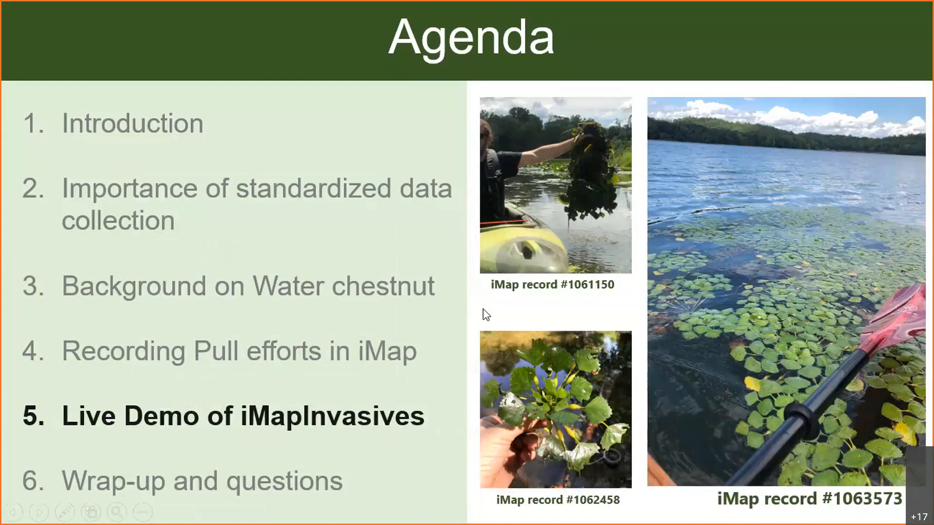
{"action": "key", "text": "Right"}
{"action": "key", "text": "Right"}
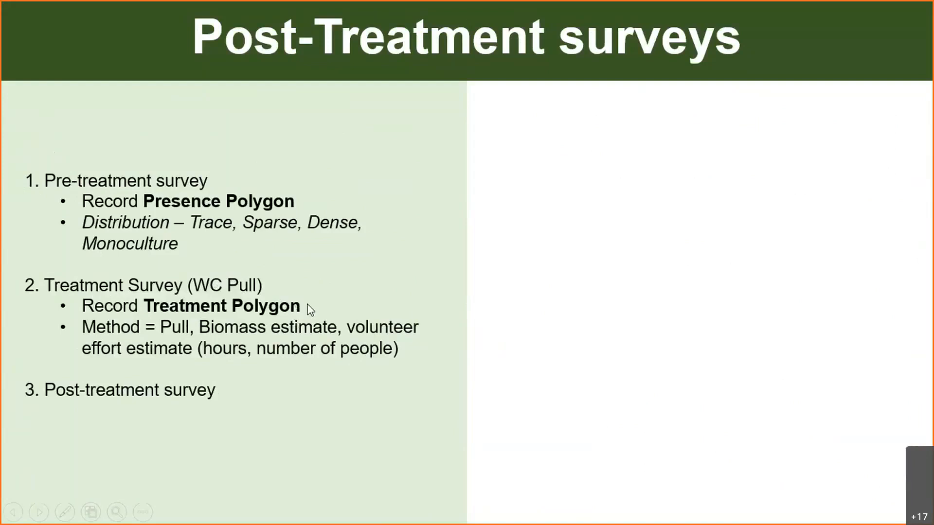
{"action": "left_click", "coordinate": [317, 329]}
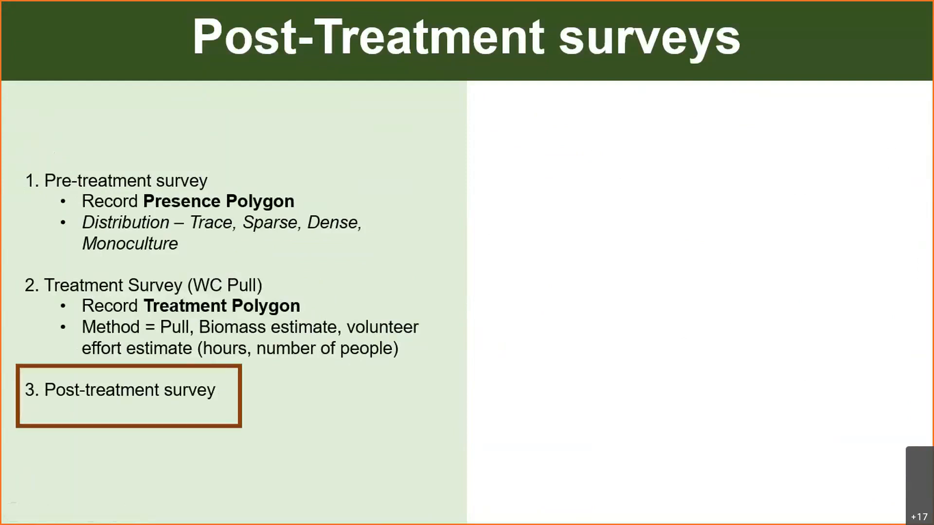